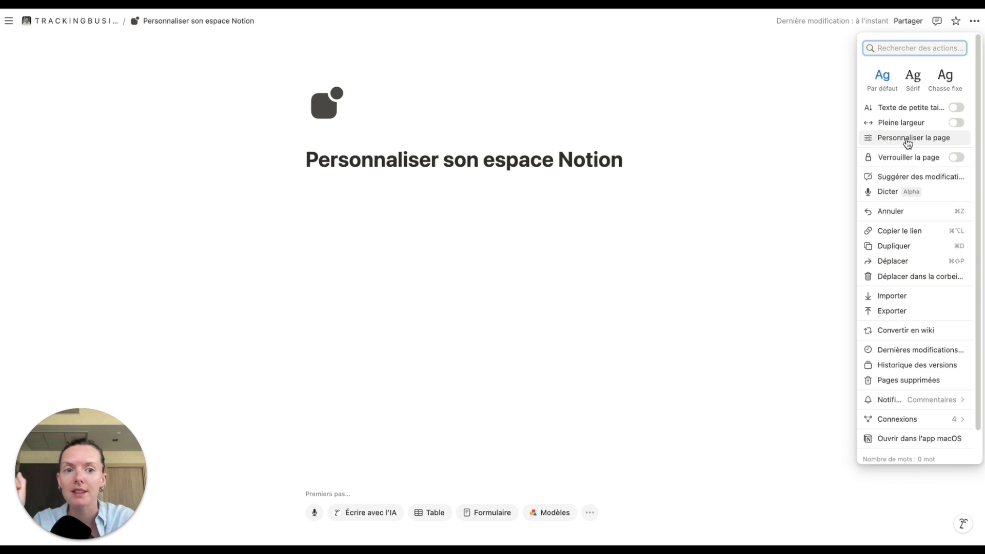
# Step: Set the incoming links to Désactivé and turn off page discussions for the Personnaliser son espace Notion page
pyautogui.click(905, 138)
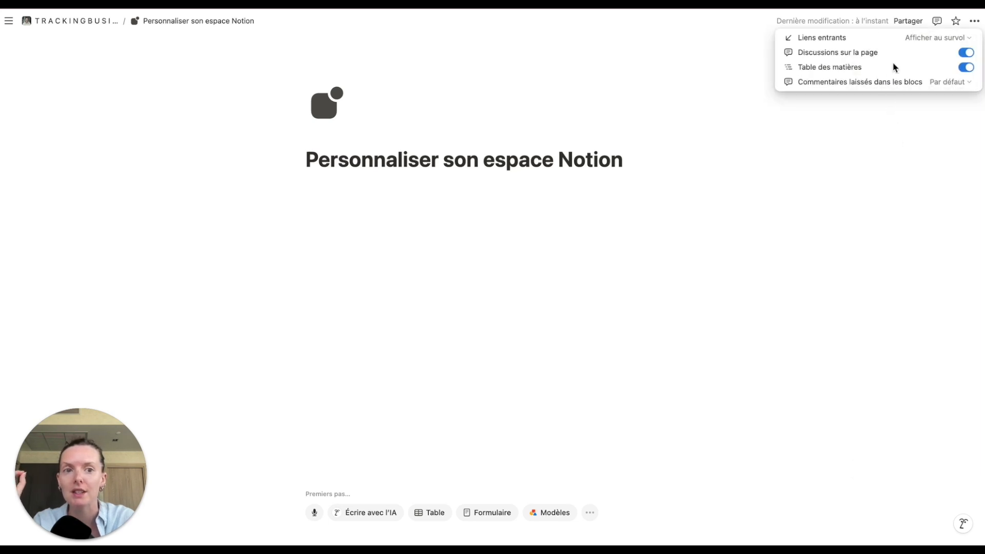
pyautogui.click(899, 103)
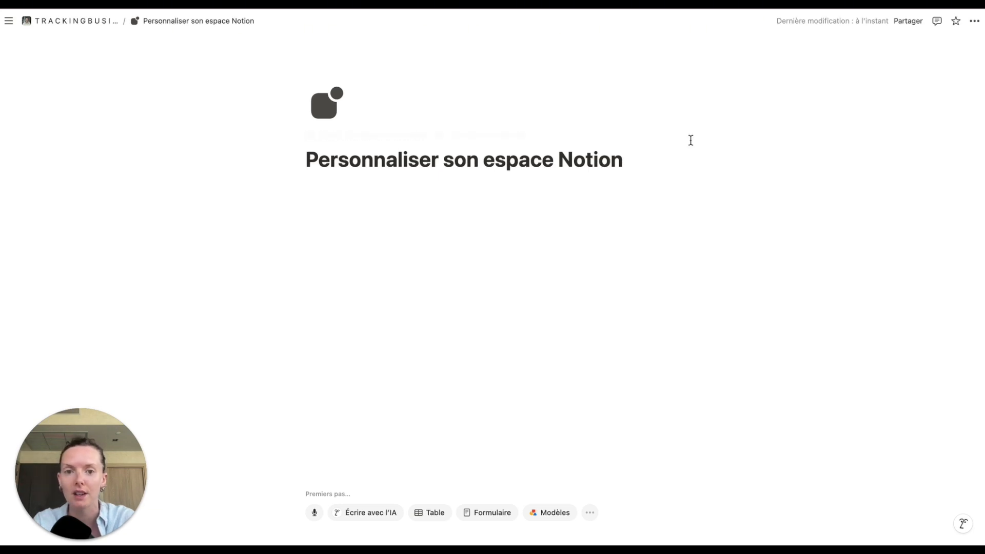
pyautogui.click(974, 22)
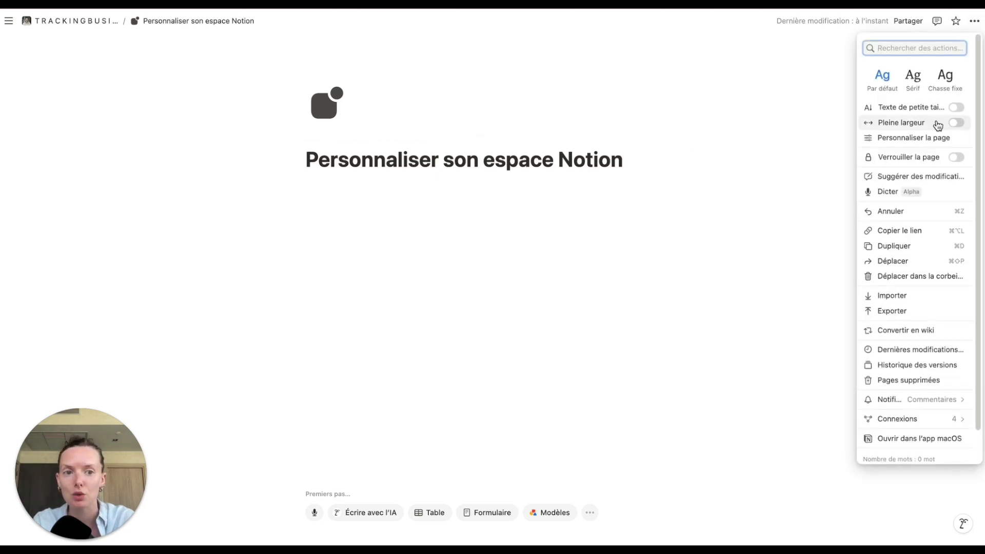
pyautogui.click(925, 140)
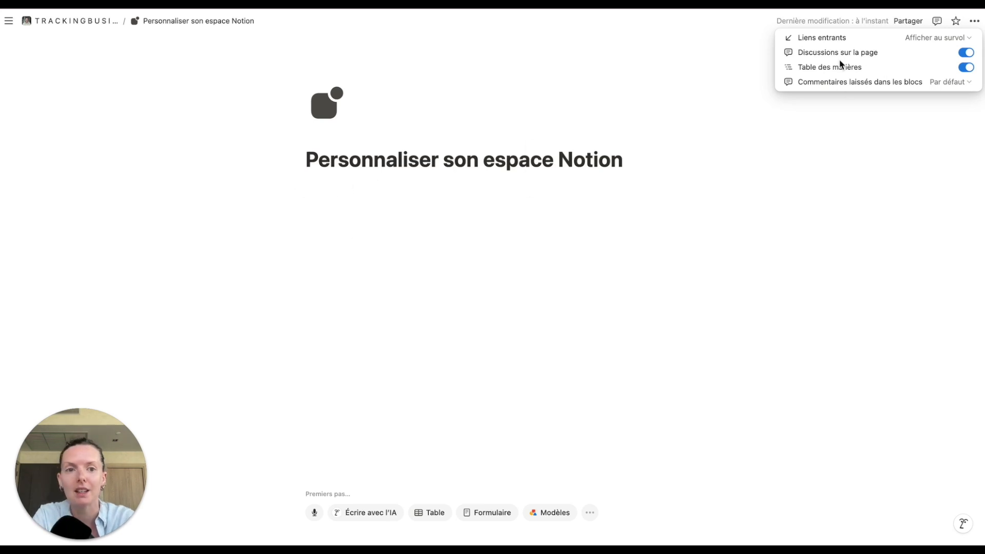
pyautogui.click(944, 38)
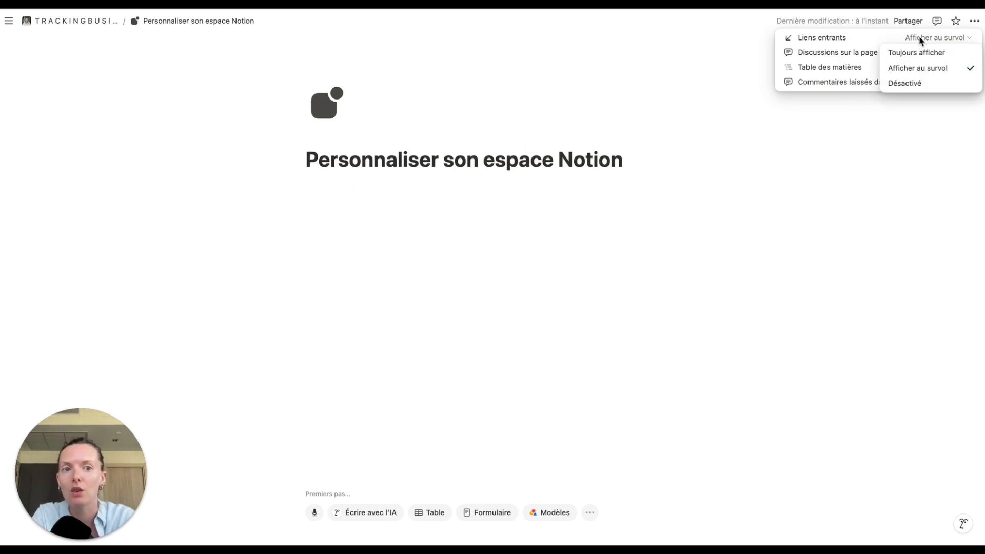
pyautogui.click(929, 88)
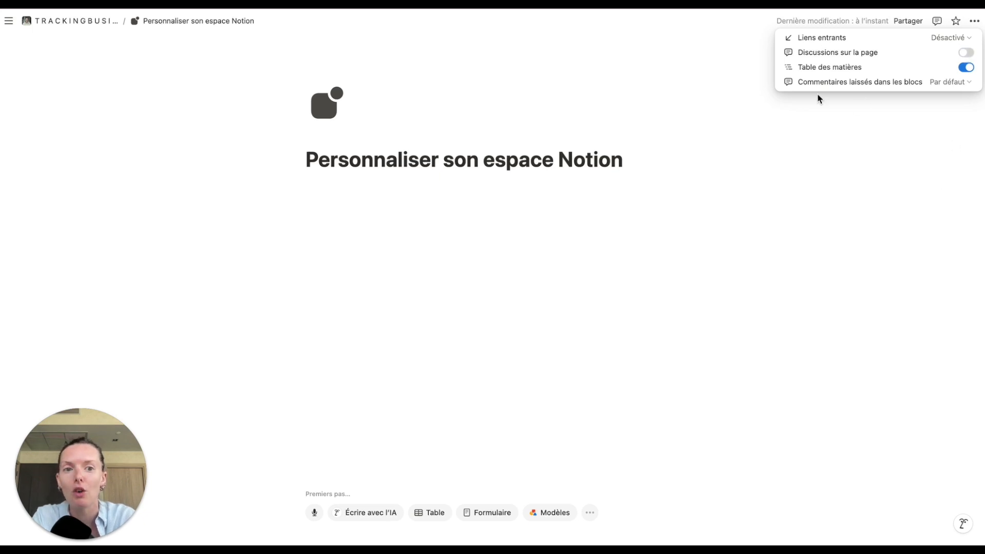
pyautogui.click(914, 207)
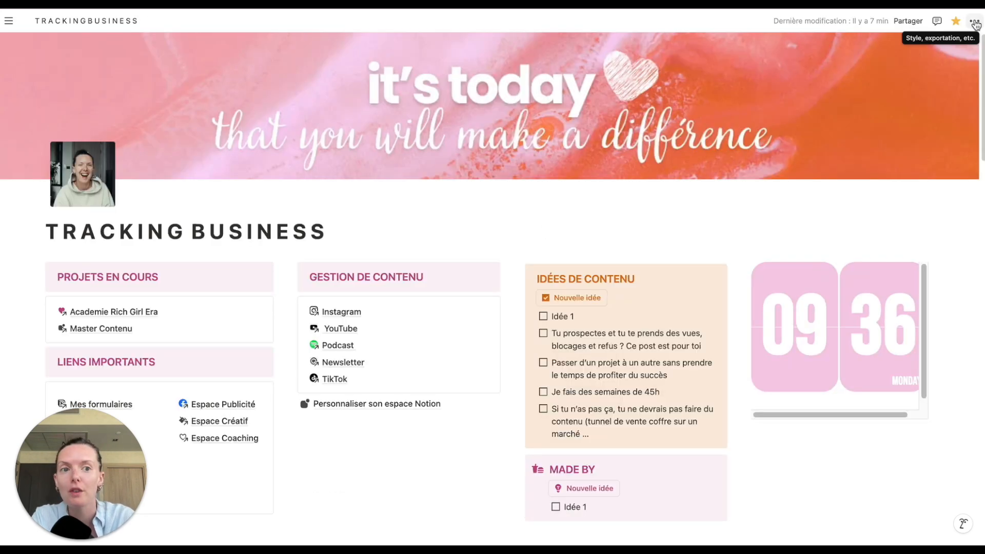
# Step: Turn on the table of contents for the TRACKING BUSINESS page and preview its outline
pyautogui.click(974, 21)
pyautogui.click(926, 139)
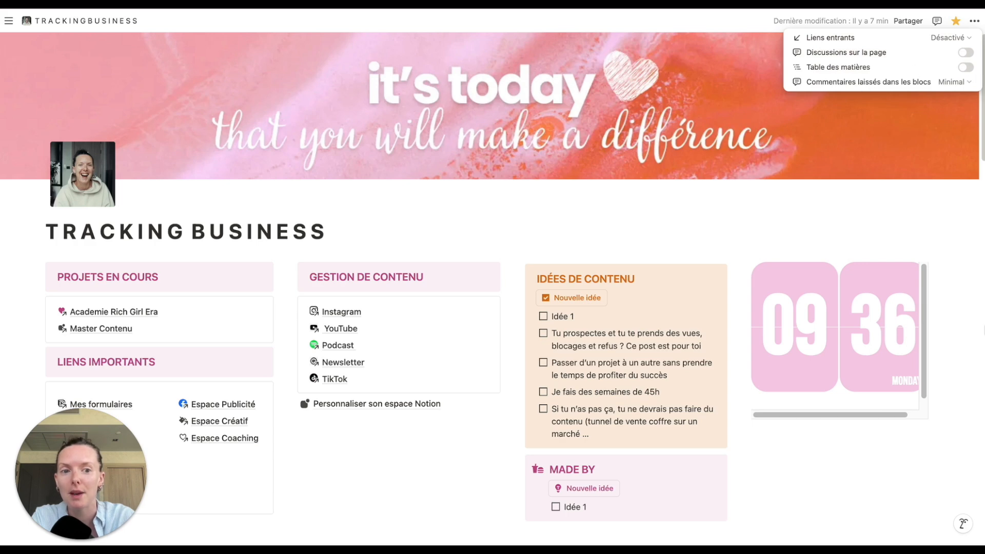
pyautogui.click(965, 68)
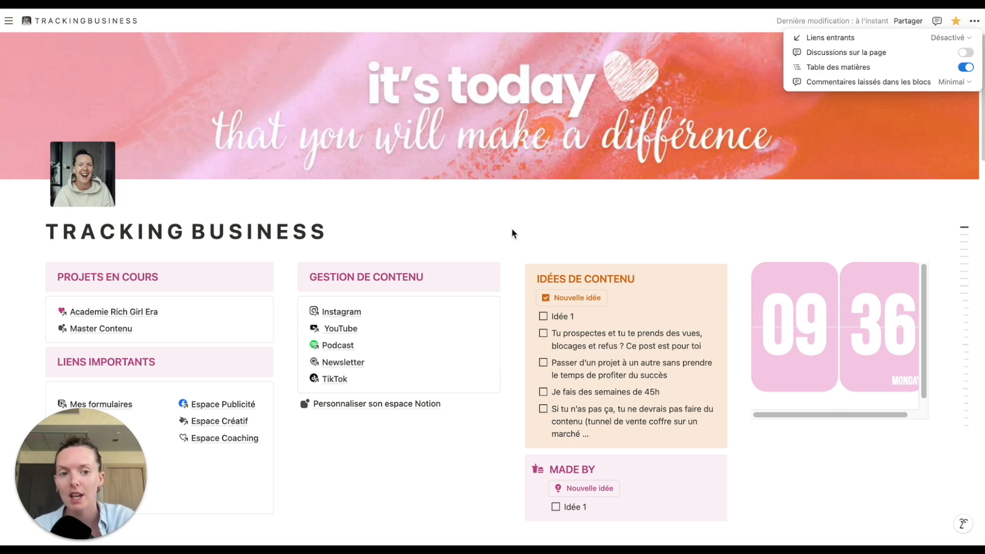
pyautogui.click(474, 240)
pyautogui.moveTo(962, 291)
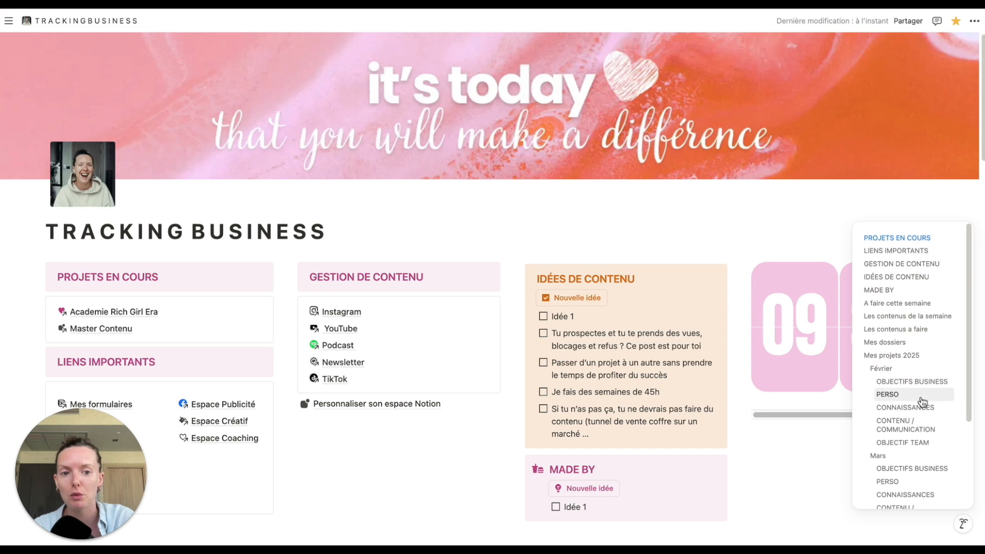
pyautogui.scroll(-3, 903, 395)
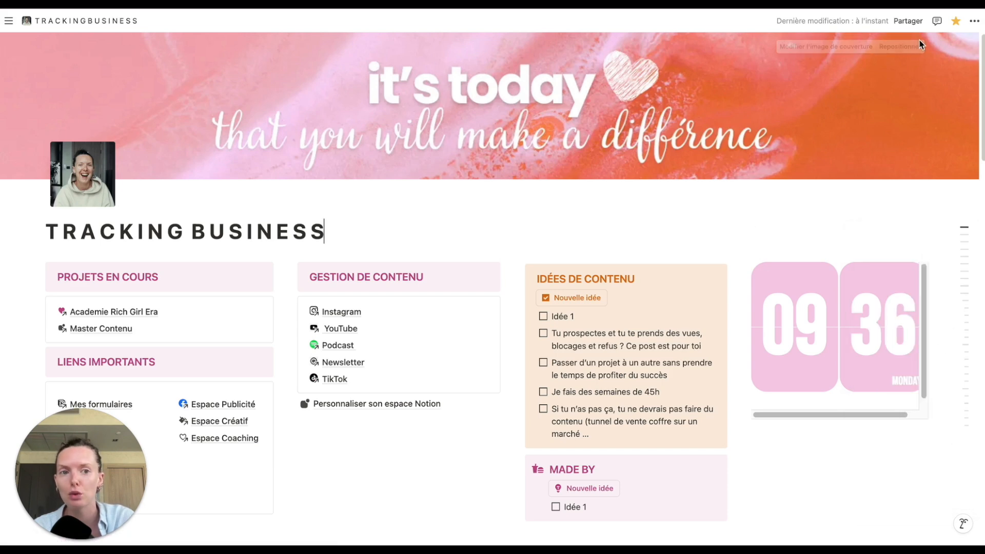
# Step: Turn off the table of contents, set incoming links to Toujours afficher, and check which pages link here
pyautogui.click(974, 21)
pyautogui.click(955, 138)
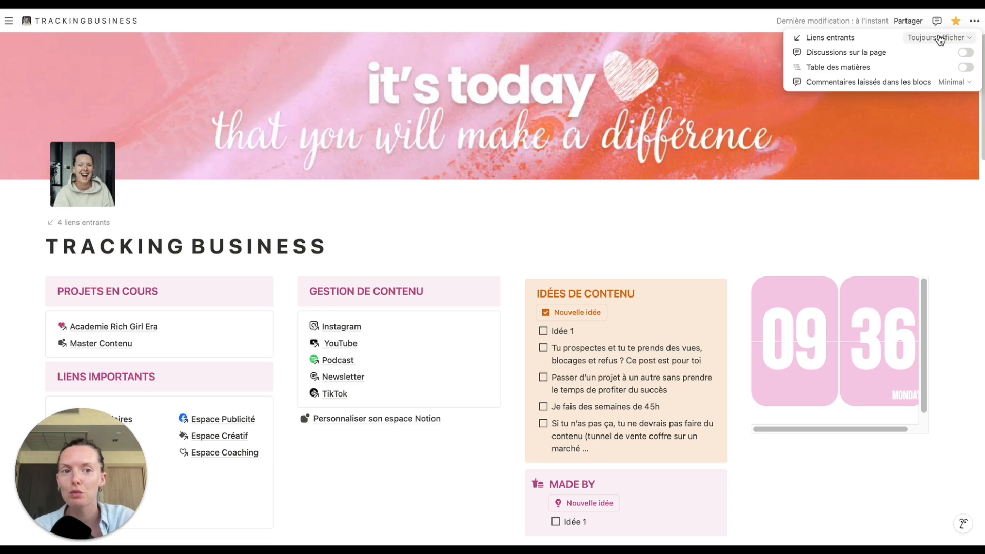
pyautogui.click(284, 224)
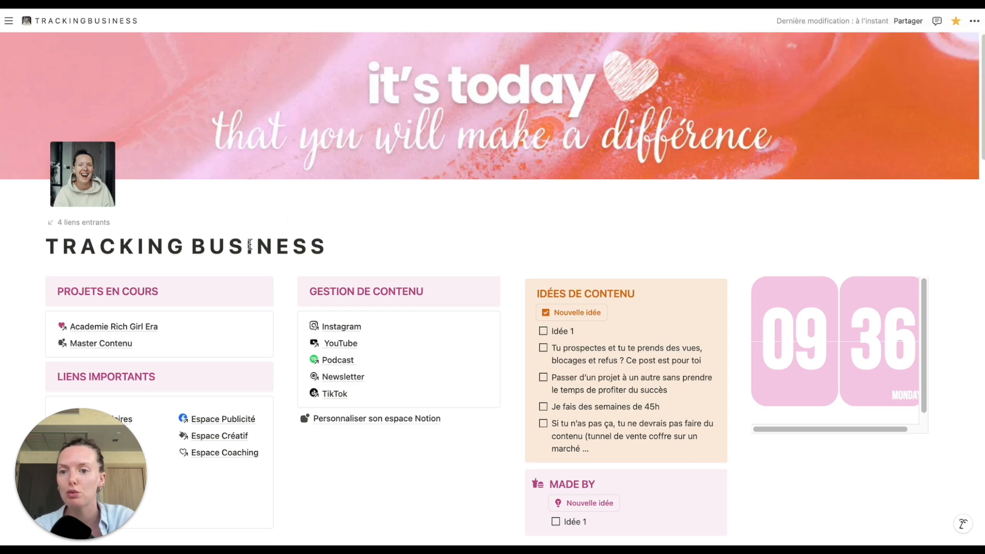
pyautogui.click(87, 224)
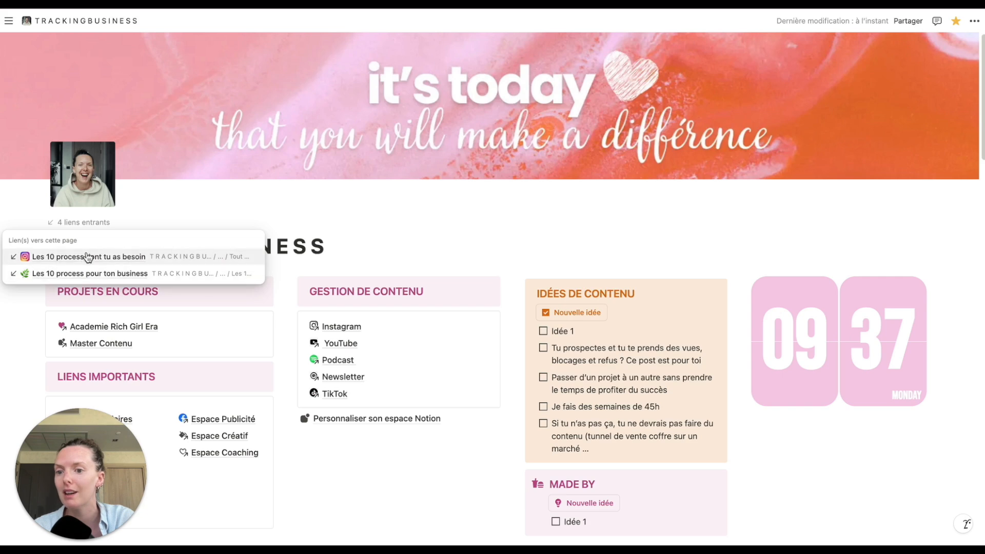
pyautogui.click(960, 72)
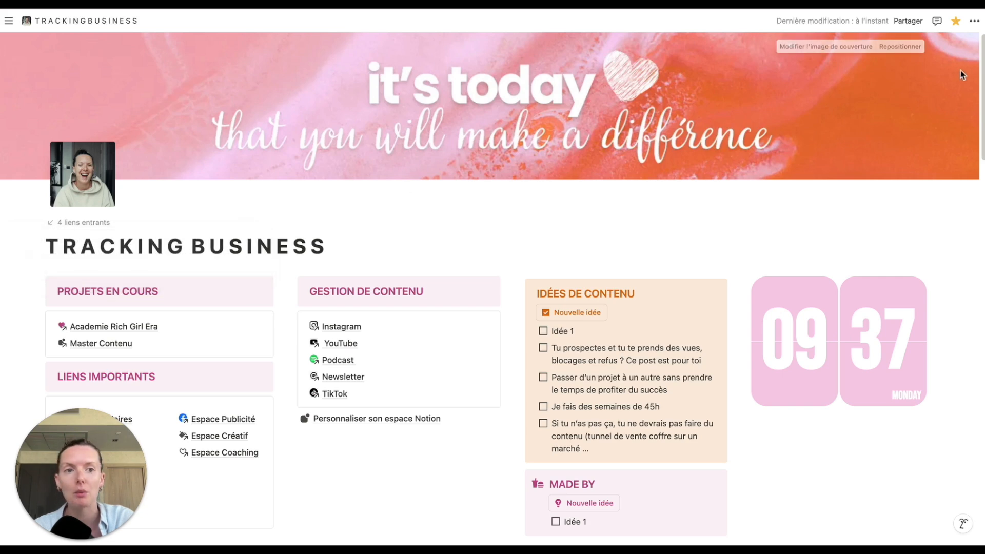
# Step: Set the incoming links of the TRACKING BUSINESS page back to Désactivé
pyautogui.click(974, 21)
pyautogui.click(938, 38)
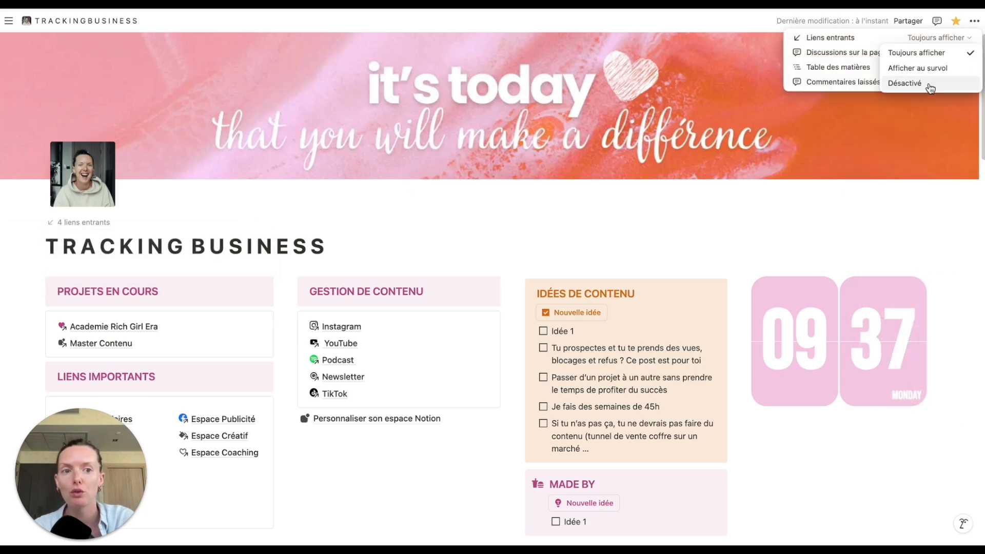
pyautogui.click(908, 81)
pyautogui.click(238, 224)
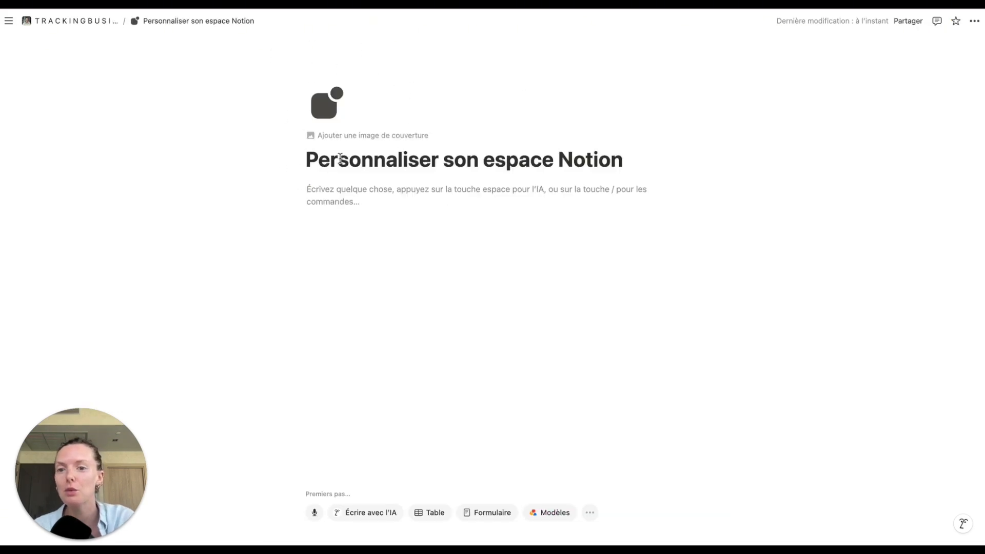
# Step: Browse the emoji and icon libraries available for the icon of the Personnaliser son espace Notion page
pyautogui.click(327, 101)
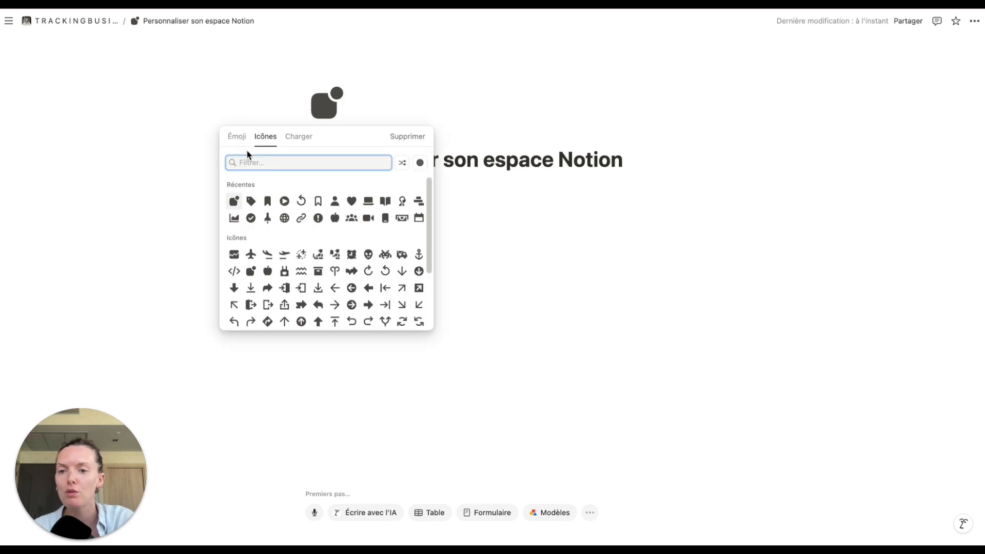
pyautogui.click(241, 142)
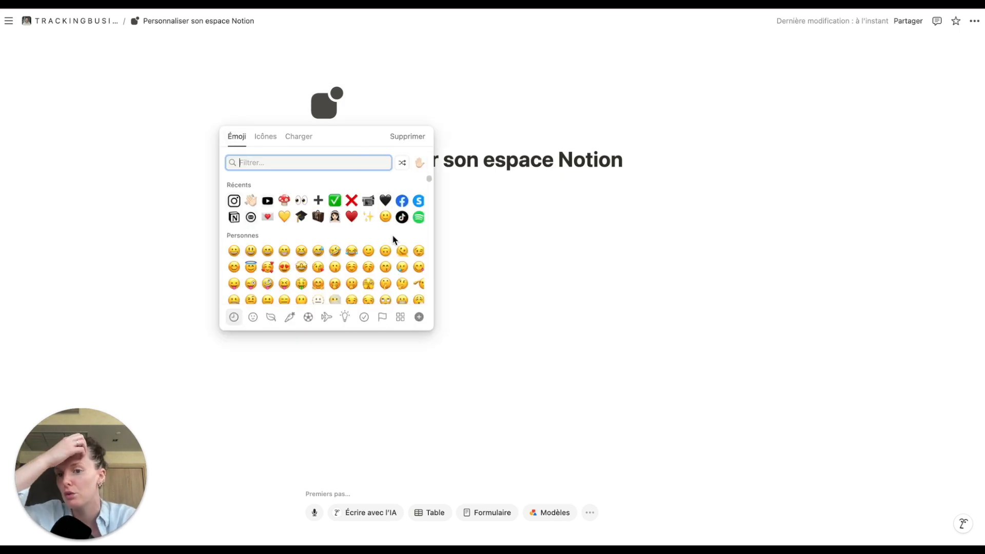
pyautogui.scroll(-10, 347, 251)
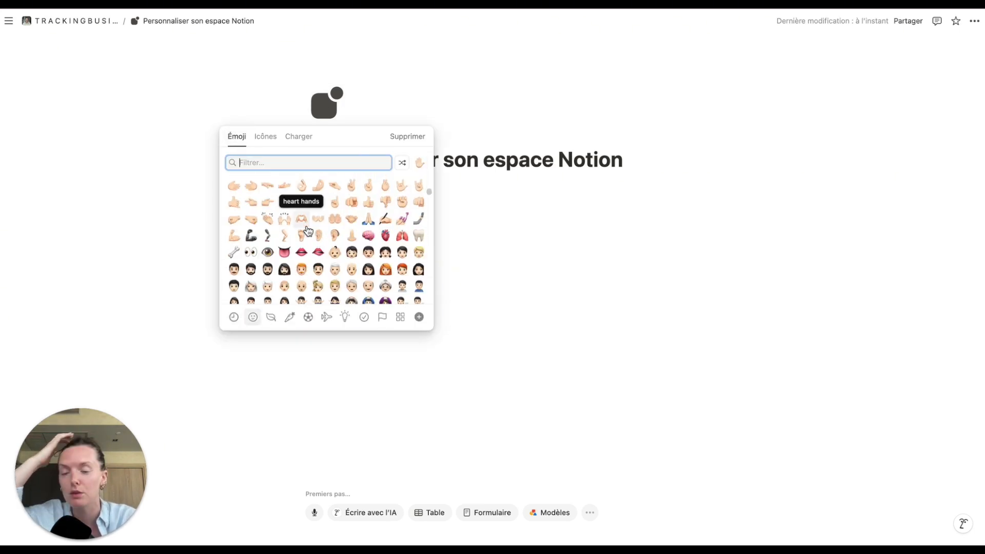
pyautogui.scroll(10, 308, 241)
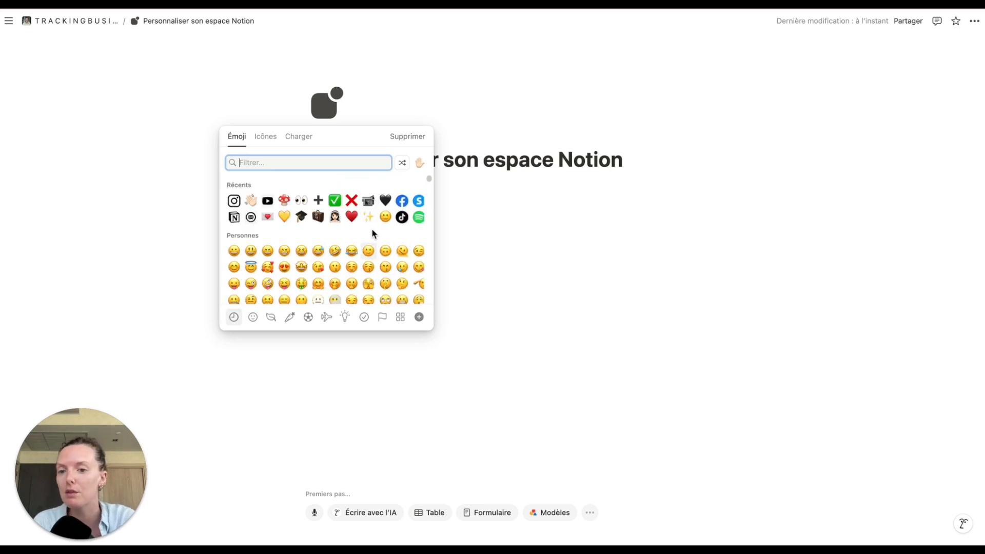
pyautogui.scroll(-3, 370, 230)
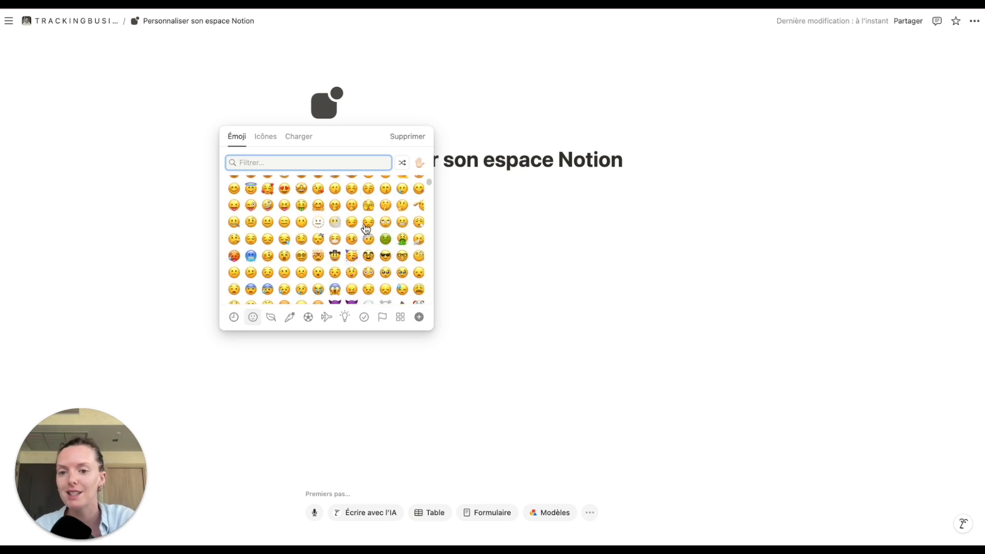
pyautogui.click(265, 139)
pyautogui.scroll(-3, 345, 261)
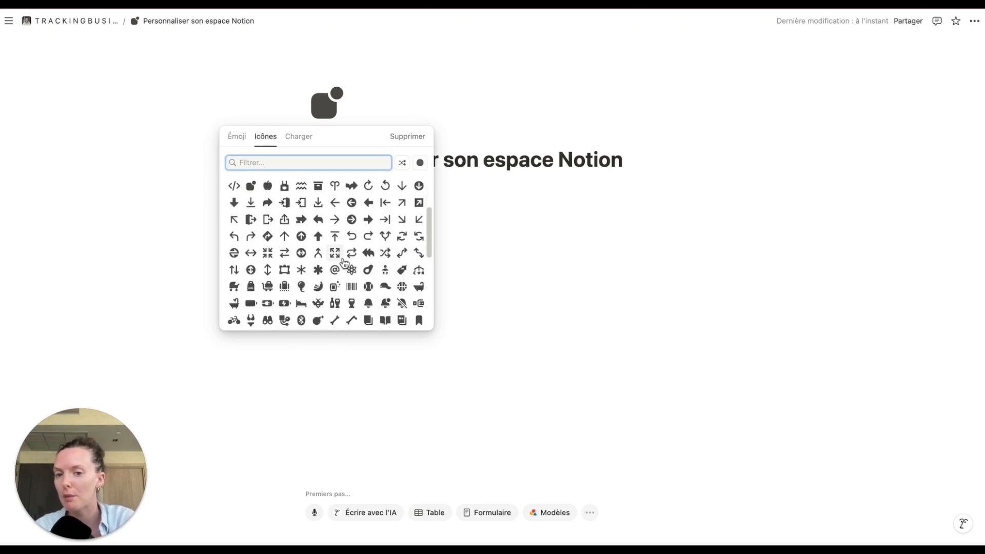
pyautogui.scroll(3, 345, 259)
# Step: Try purple and pink as the icon library's colour and restore dark grey
pyautogui.click(420, 163)
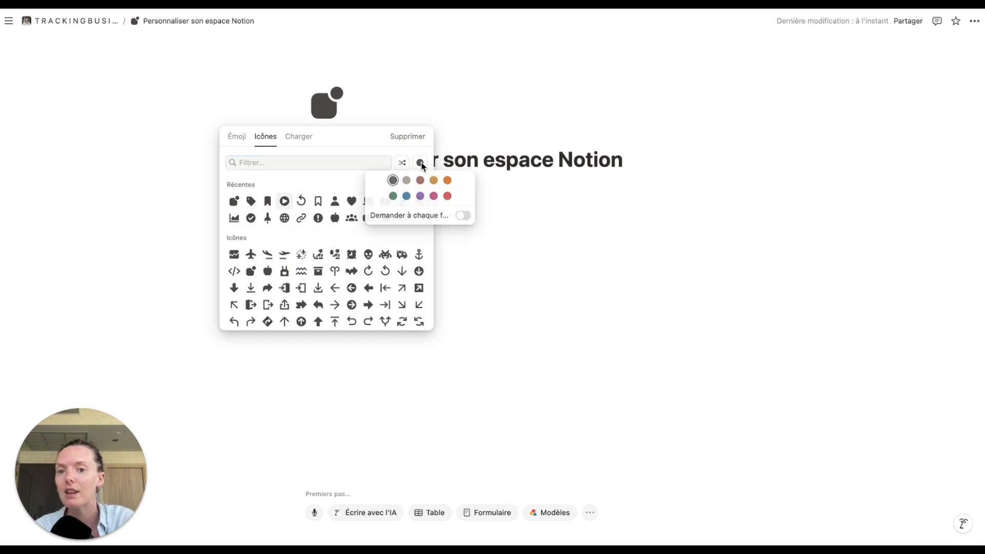
pyautogui.click(420, 195)
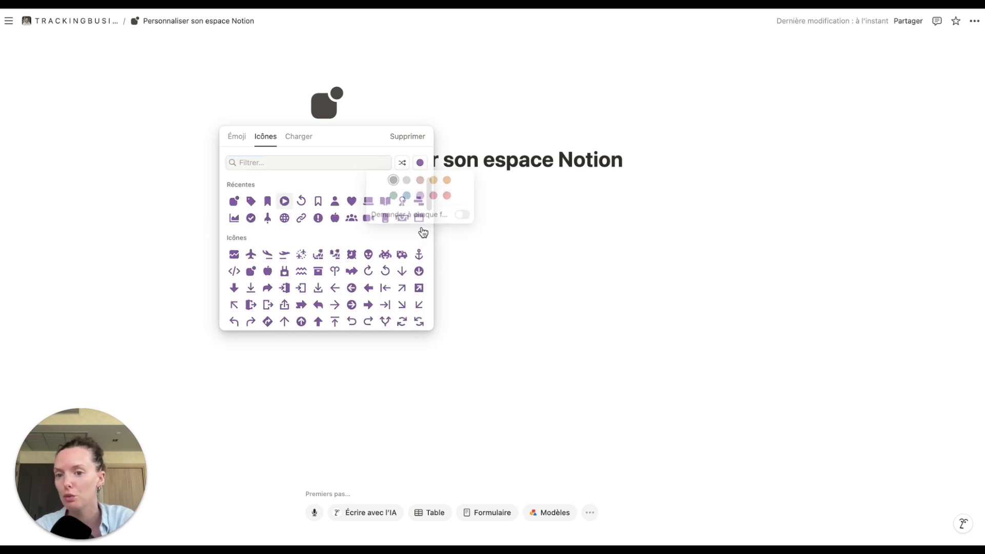
pyautogui.click(418, 163)
pyautogui.click(433, 196)
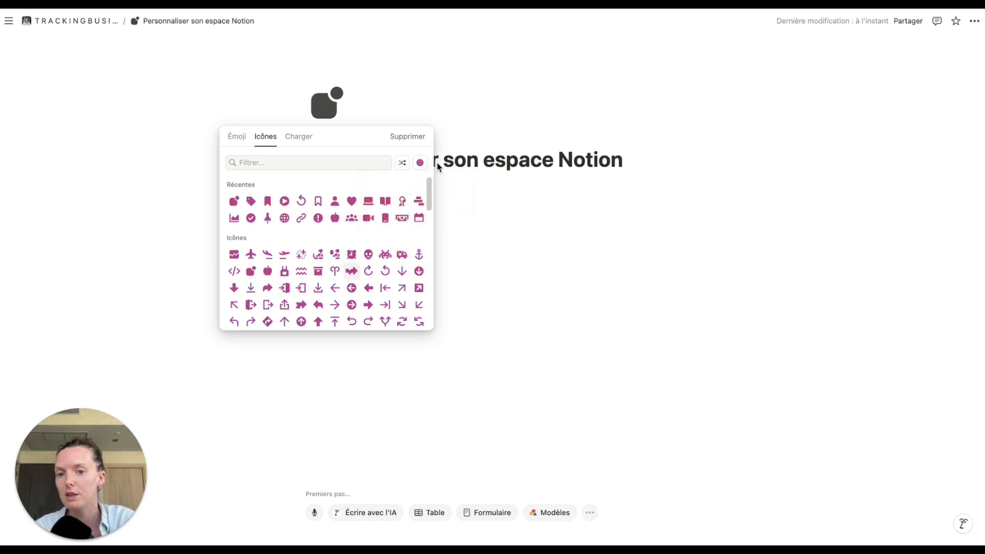
pyautogui.click(419, 162)
pyautogui.click(392, 180)
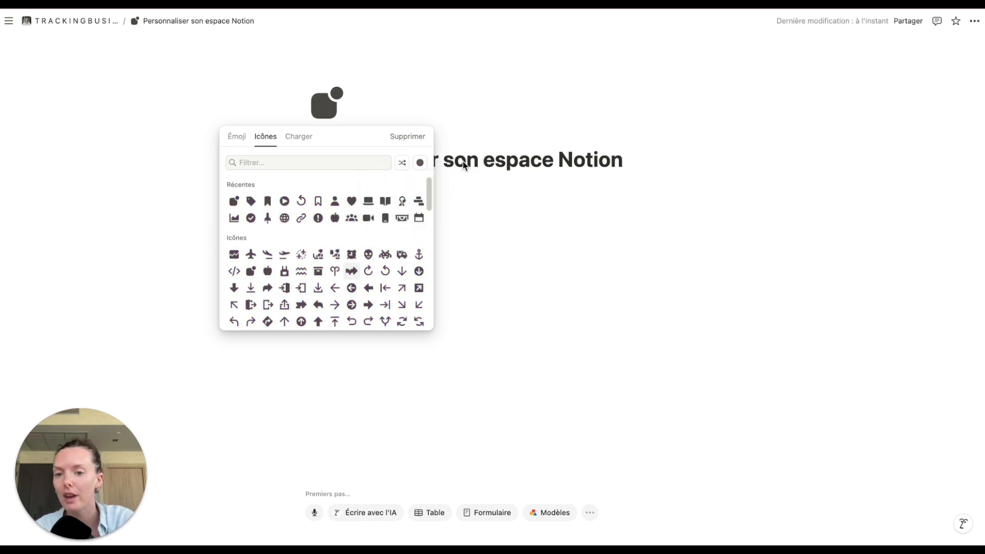
# Step: Show the image upload option for the page icon and inspect the photo icon used on the TRACKING BUSINESS page
pyautogui.click(295, 138)
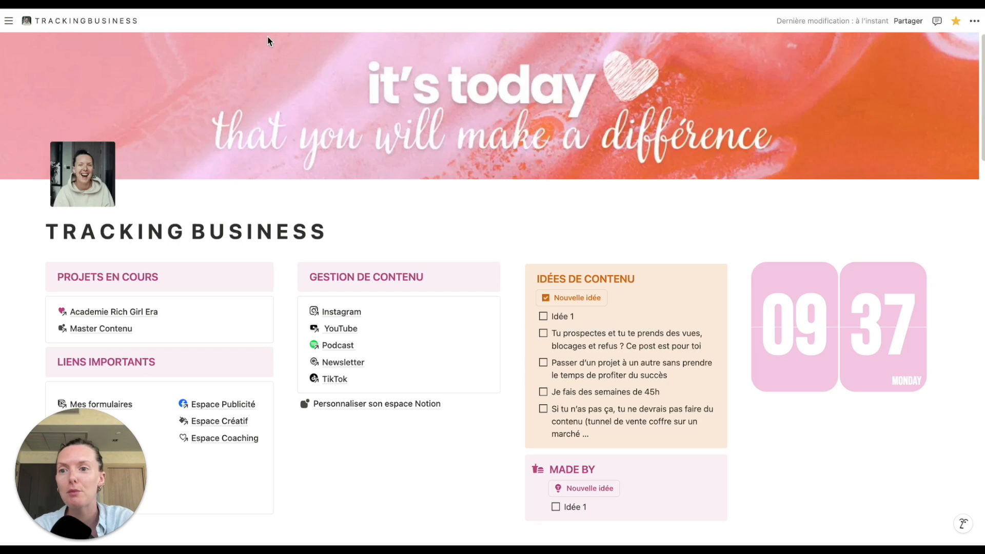
pyautogui.click(61, 171)
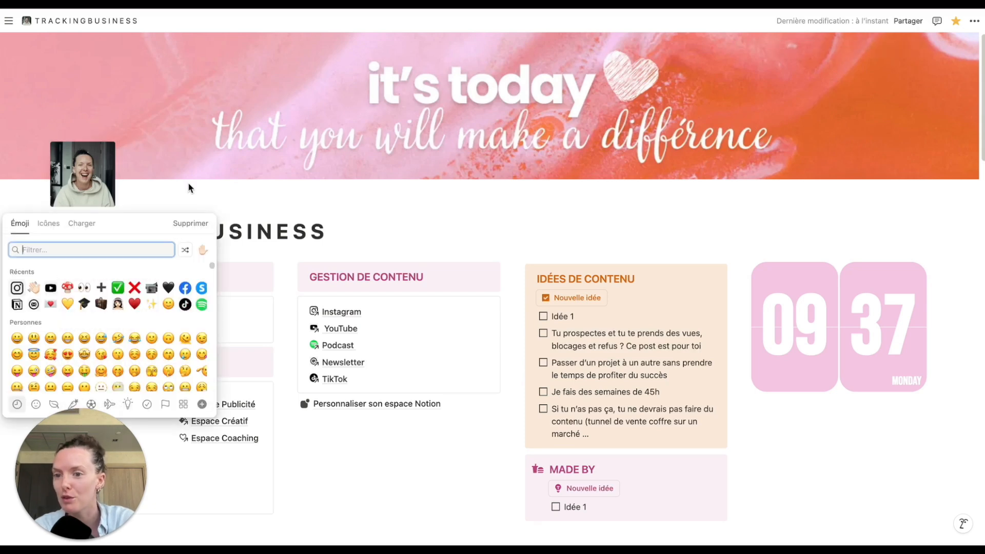
pyautogui.click(188, 182)
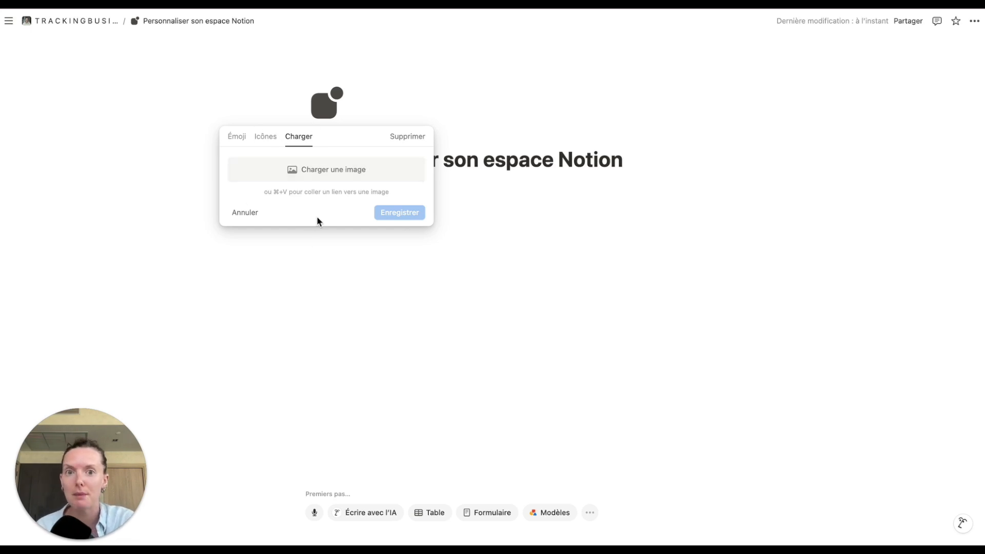
# Step: Choose the pink brain from the custom emojis as the page icon
pyautogui.click(237, 138)
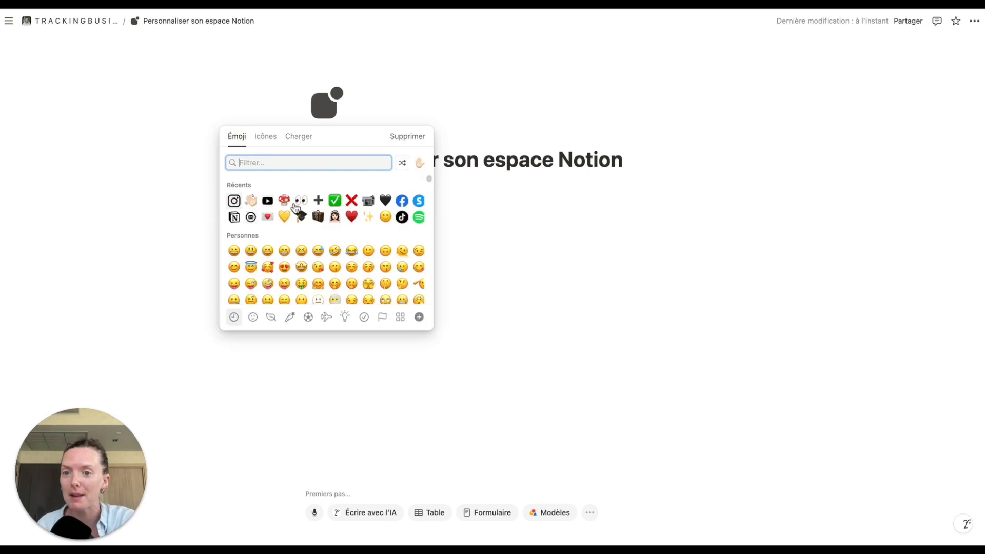
pyautogui.click(401, 318)
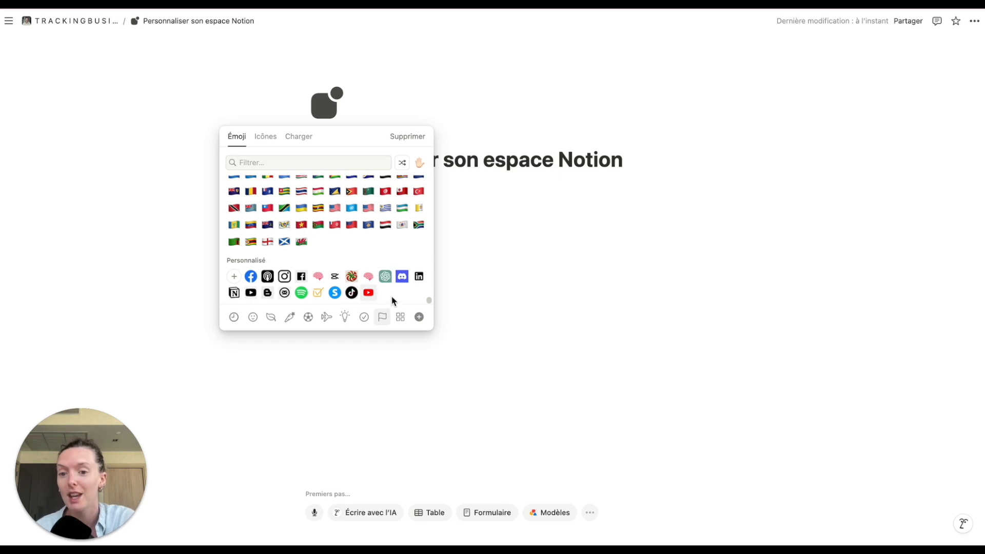
pyautogui.click(368, 277)
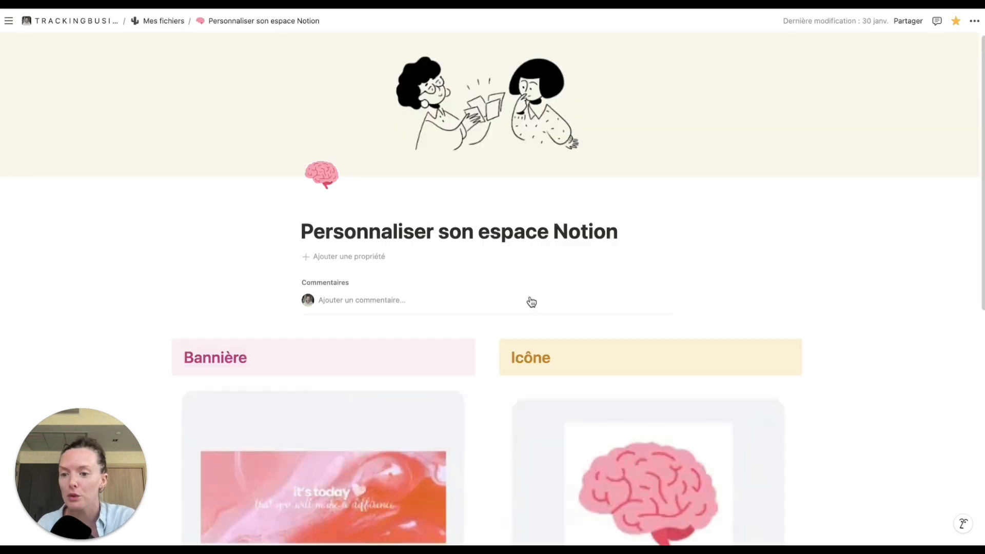
# Step: Review the Bannière and Icône templates on the page stored in Mes fichiers and open the Icône Notion design in Canva
pyautogui.scroll(-5, 637, 287)
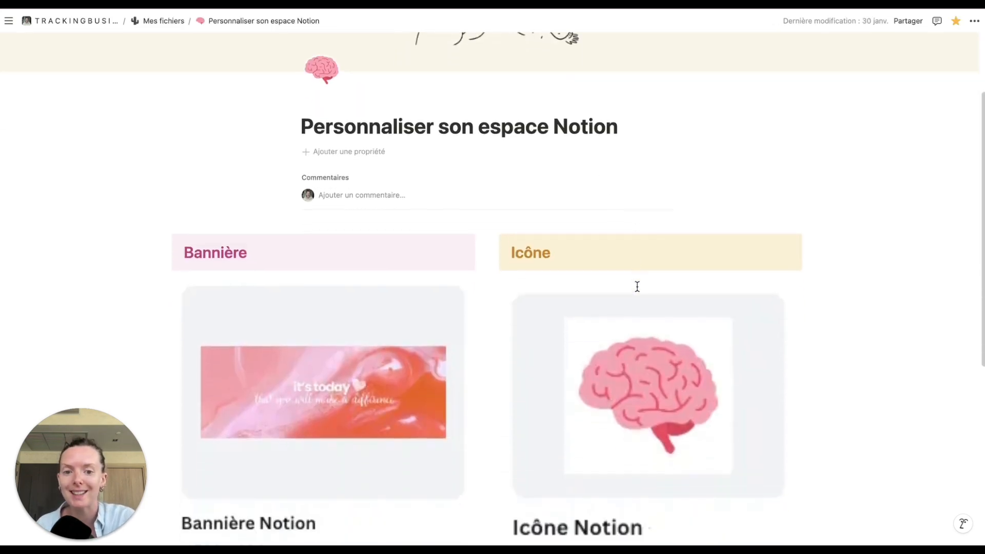
pyautogui.scroll(-4, 644, 347)
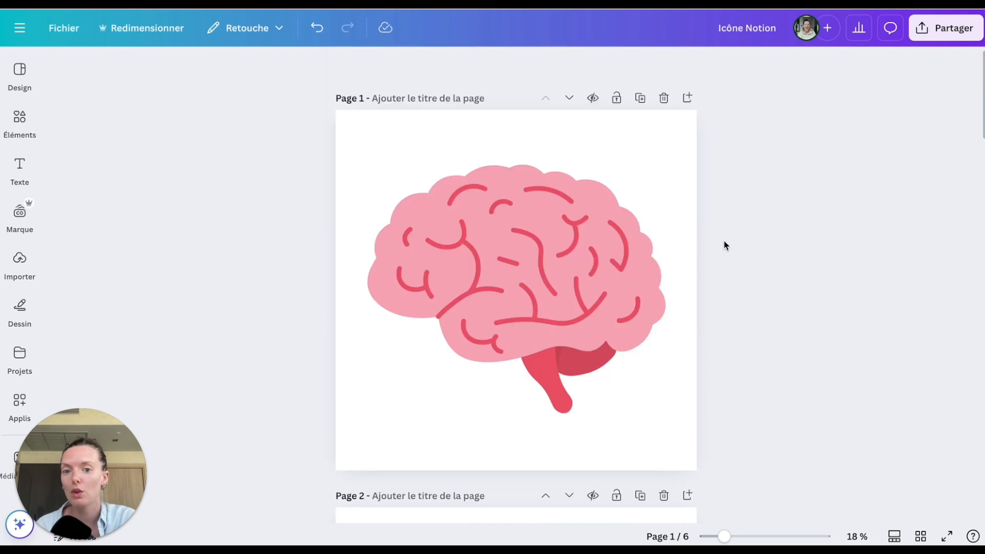
# Step: Move the brain with the light bulb toward the upper-left corner of page 6 and enlarge it to nearly fill the page
pyautogui.scroll(-9, 724, 241)
pyautogui.scroll(-20, 740, 265)
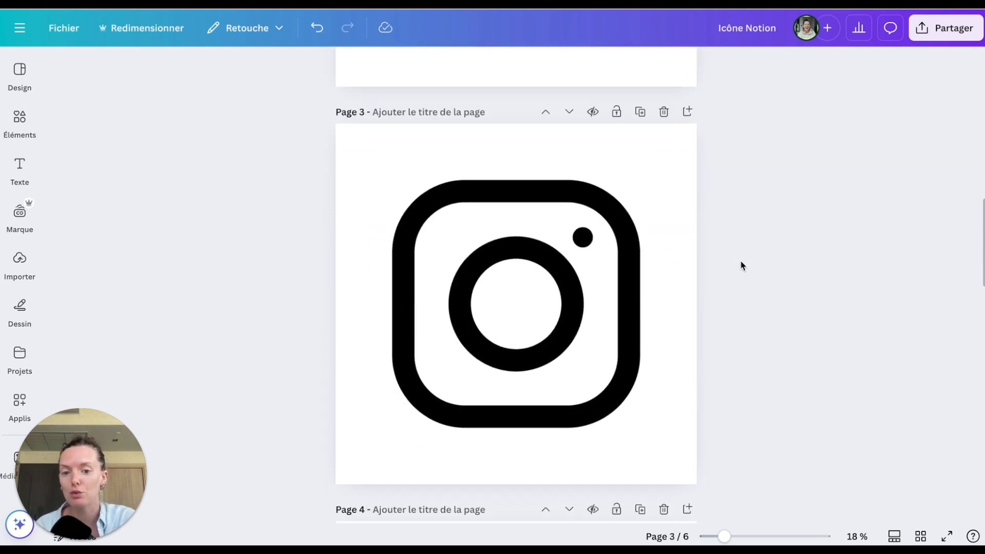
pyautogui.scroll(-3, 504, 179)
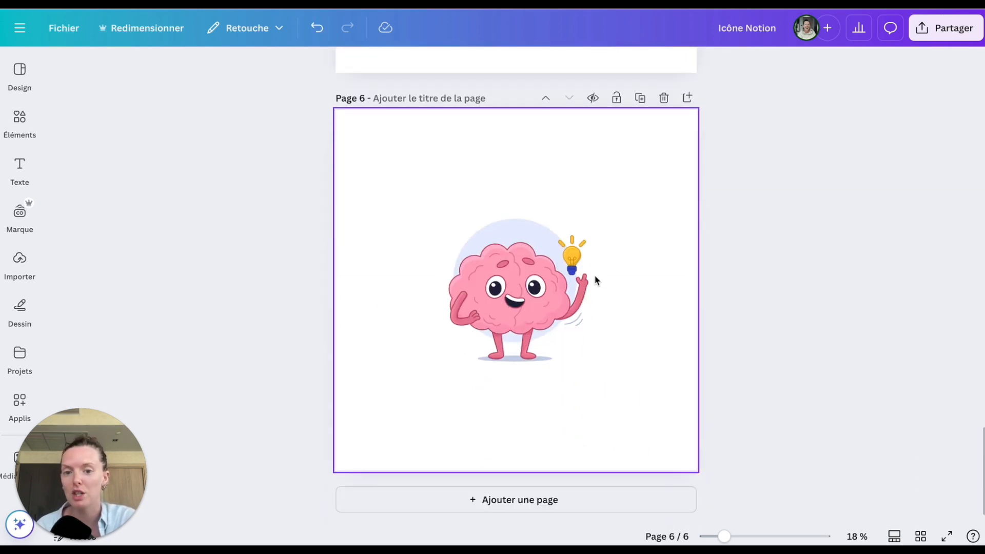
pyautogui.moveTo(513, 270); pyautogui.dragTo(431, 183)
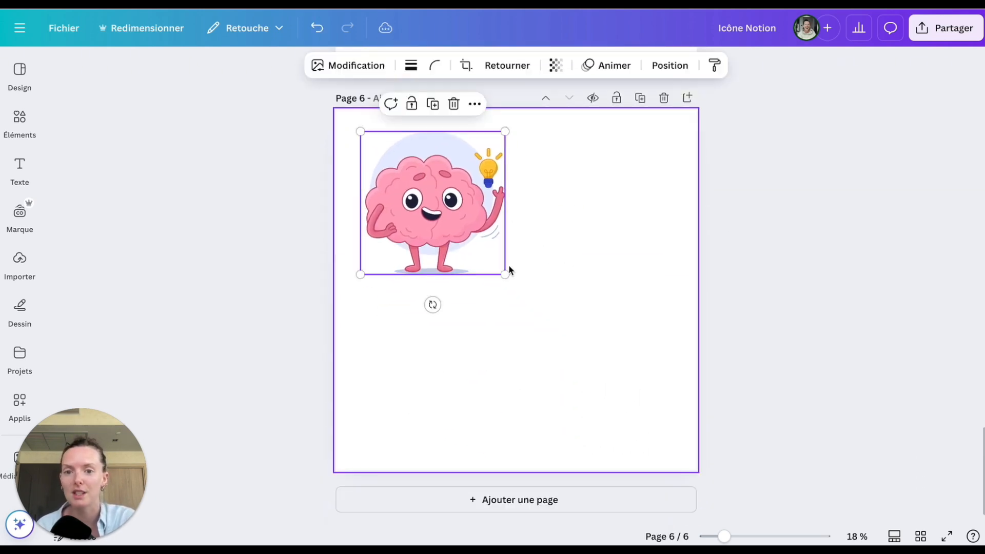
pyautogui.moveTo(506, 274); pyautogui.dragTo(618, 399)
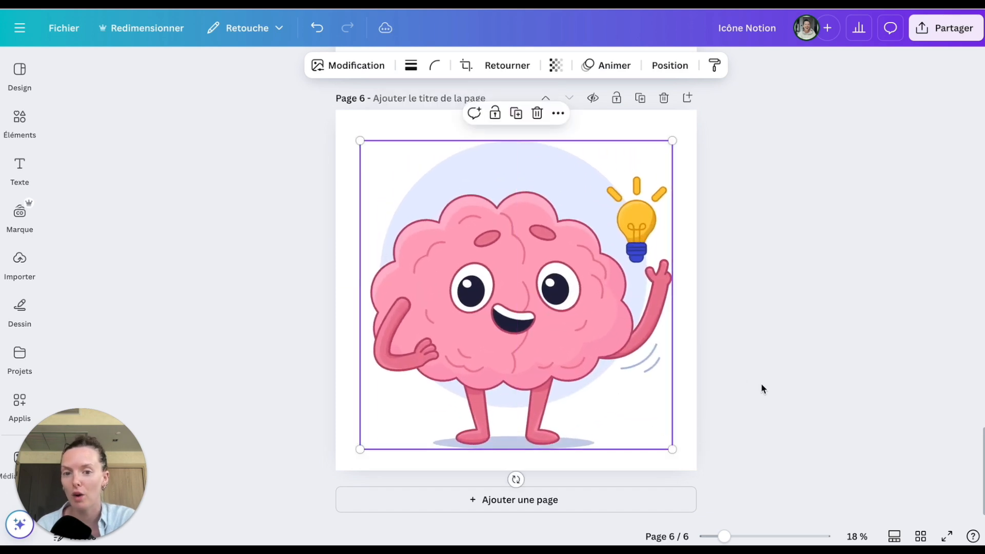
pyautogui.click(761, 384)
# Step: Add a seventh page and place the brain wearing headphones from the illustrations on it, enlarged to fill the page
pyautogui.click(505, 499)
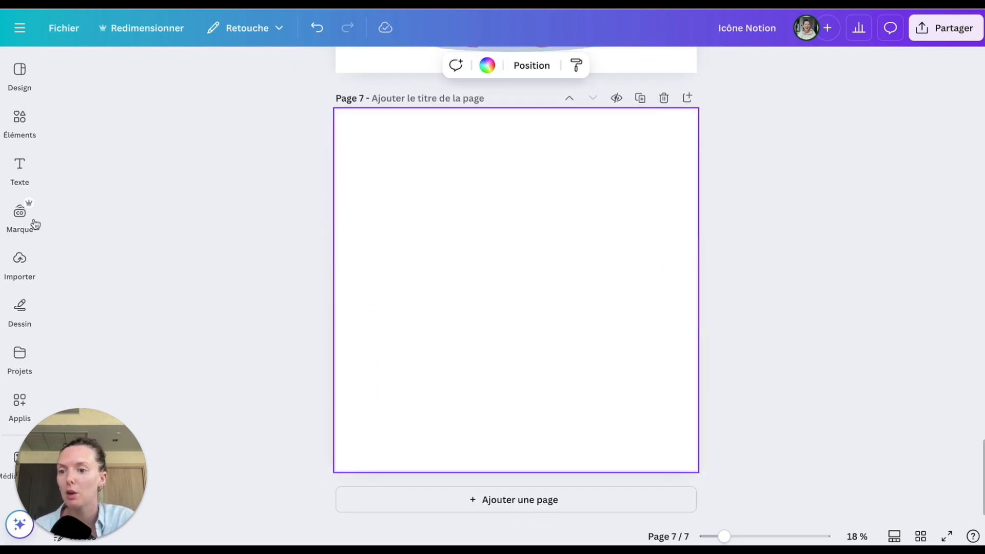
pyautogui.click(27, 134)
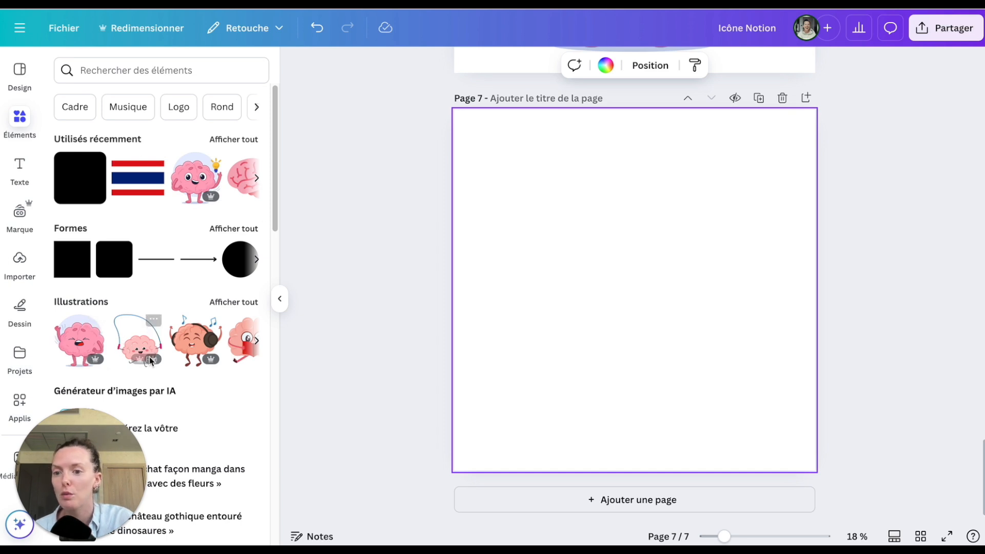
pyautogui.click(195, 340)
pyautogui.moveTo(621, 294); pyautogui.dragTo(554, 224)
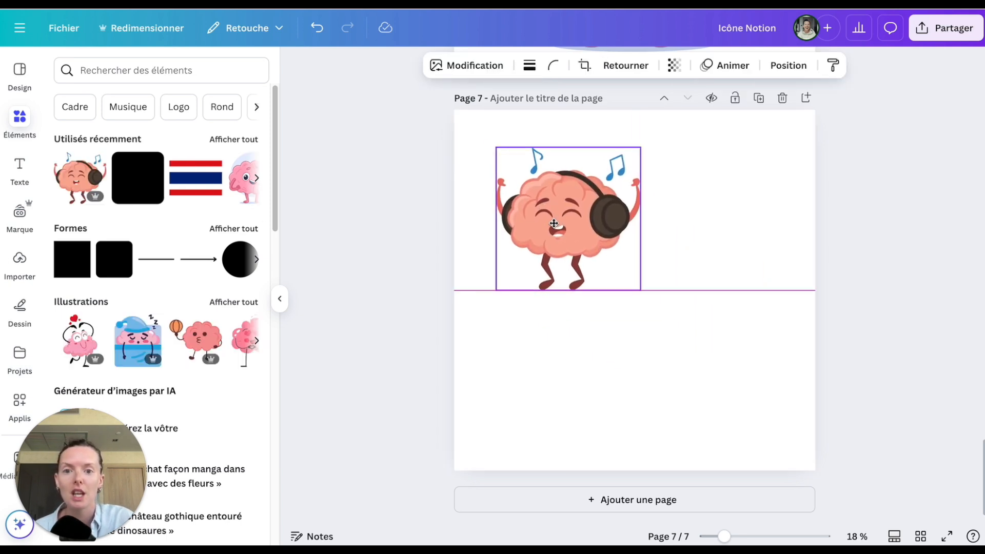
pyautogui.moveTo(636, 288); pyautogui.dragTo(801, 458)
pyautogui.moveTo(764, 411); pyautogui.dragTo(750, 402)
pyautogui.moveTo(796, 456)
pyautogui.mouseDown()
pyautogui.moveTo(814, 468)
pyautogui.moveTo(786, 461)
pyautogui.mouseUp()
pyautogui.click(868, 439)
# Step: Download only the current page 7 as a PNG with a transparent background
pyautogui.click(942, 40)
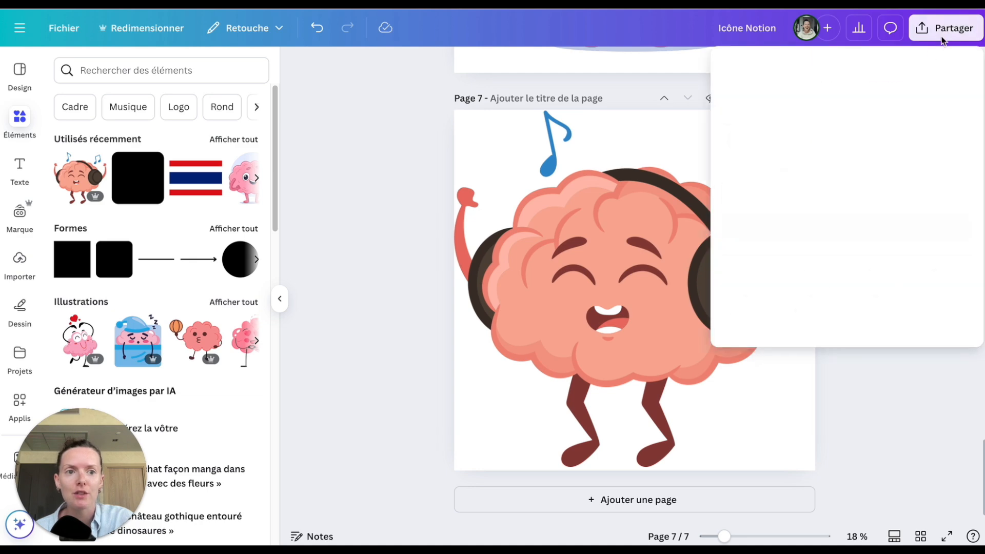
pyautogui.click(752, 281)
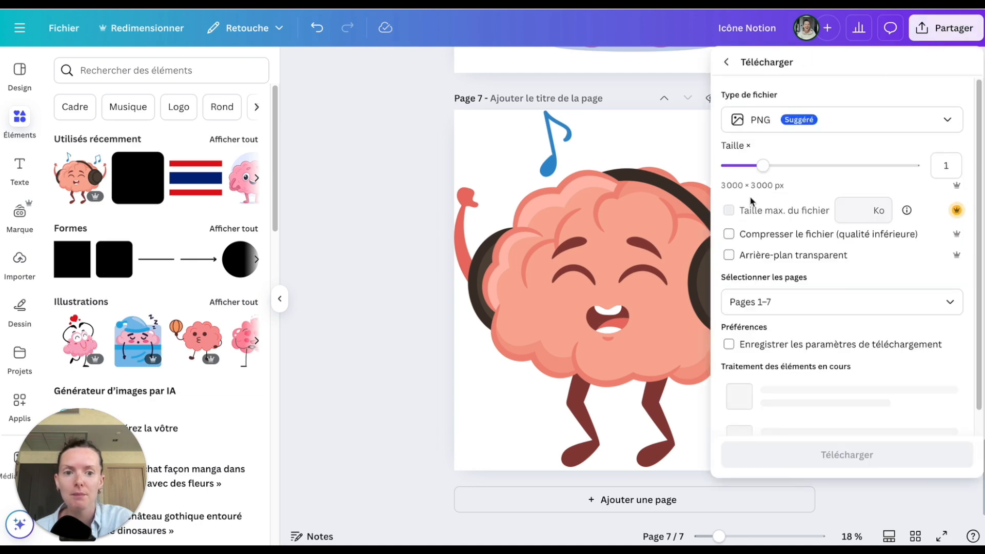
pyautogui.click(758, 255)
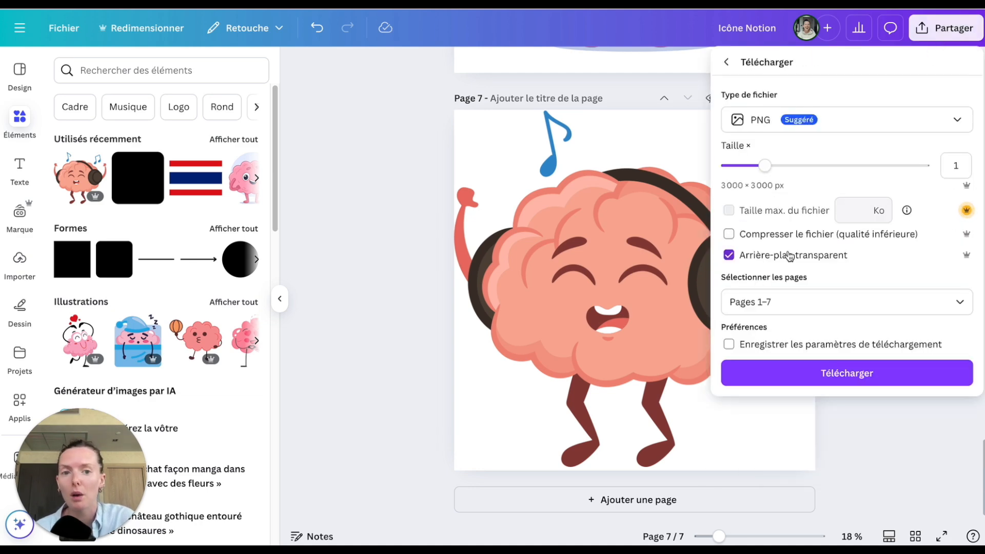
pyautogui.click(761, 308)
pyautogui.click(868, 366)
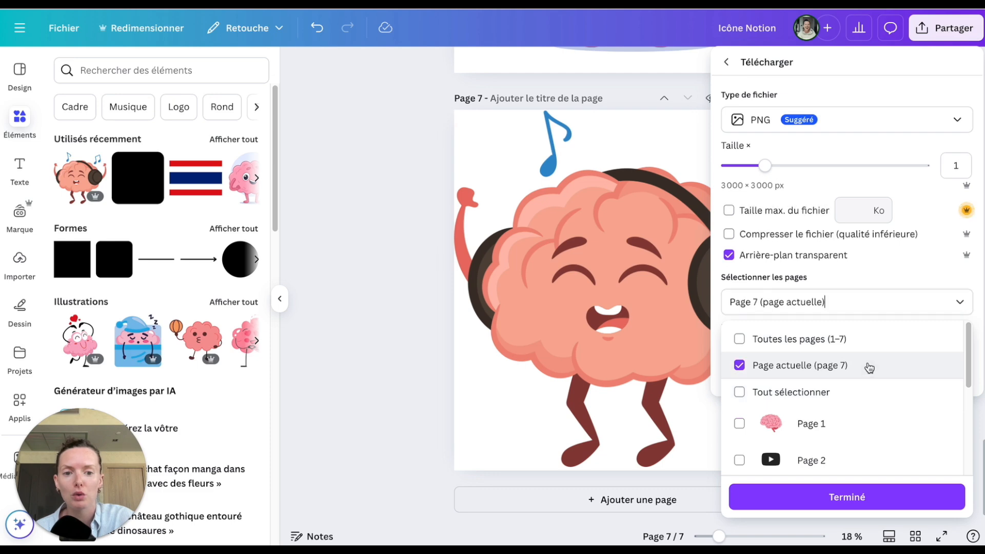
pyautogui.click(844, 500)
pyautogui.click(790, 379)
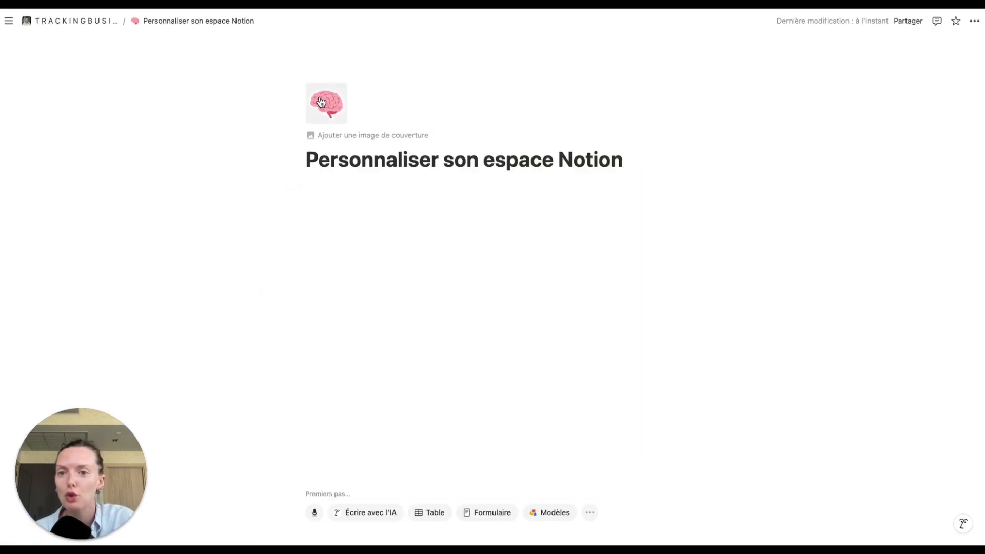
# Step: Switch to Notion, save the downloaded headphones brain as a custom emoji through the page icon options, and show the custom emojis
pyautogui.click(332, 104)
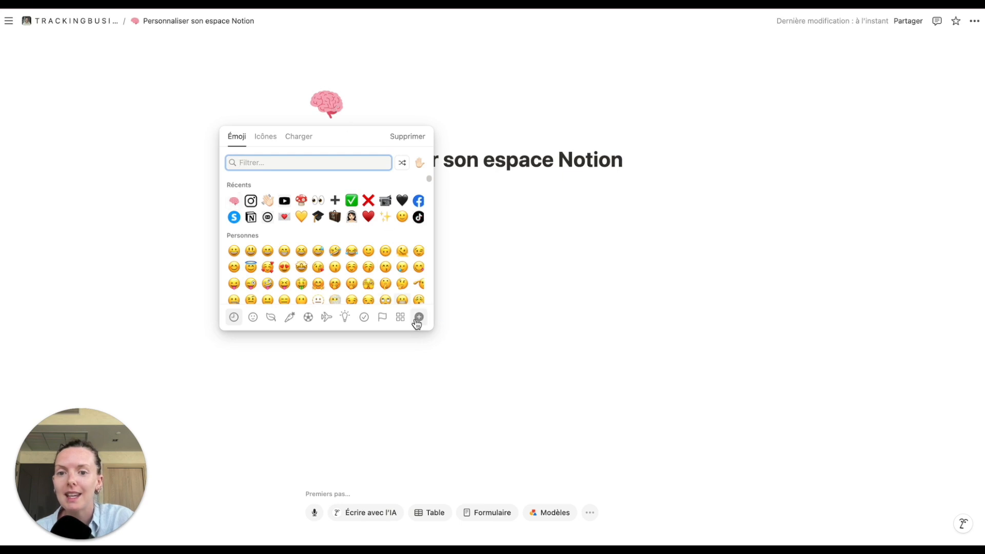
pyautogui.click(299, 138)
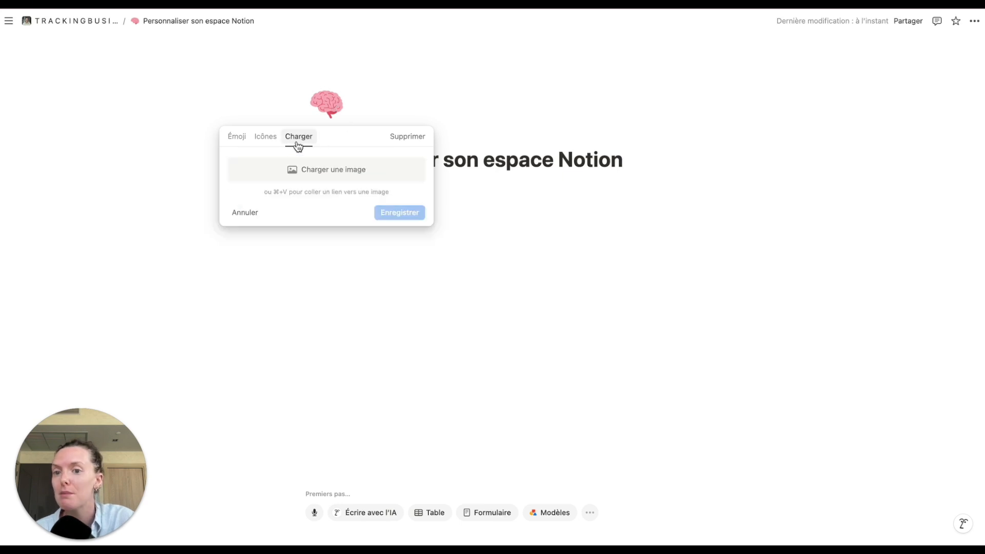
pyautogui.click(235, 145)
pyautogui.click(419, 318)
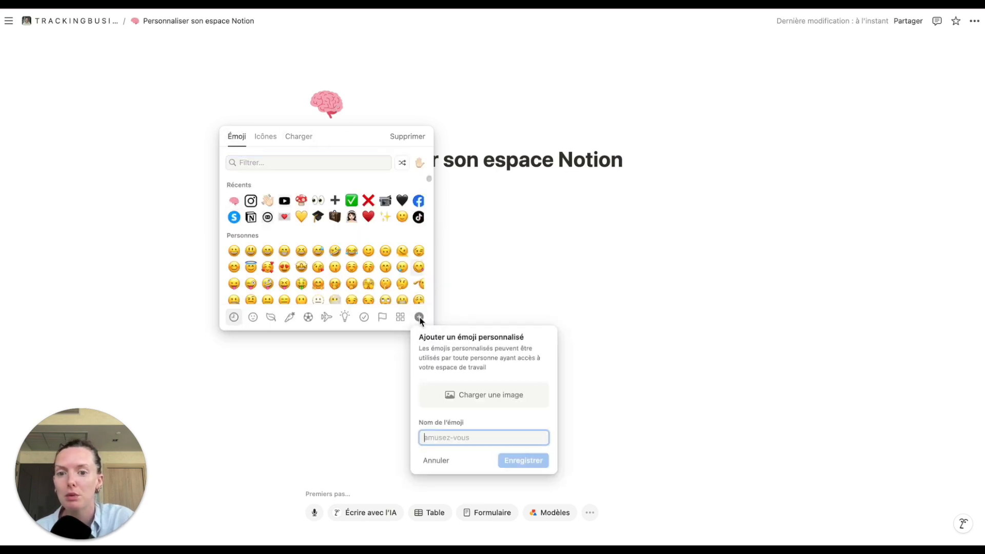
pyautogui.click(480, 400)
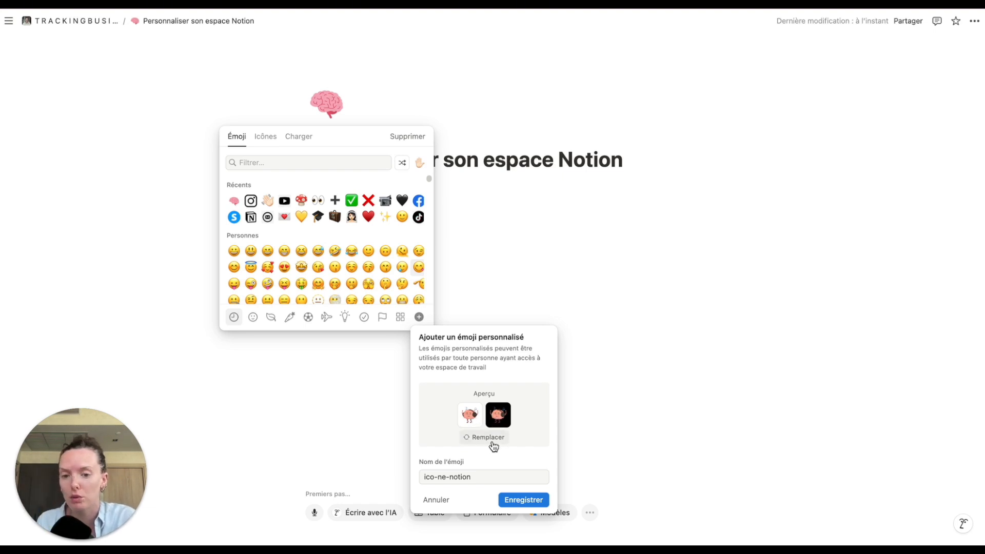
pyautogui.click(433, 474)
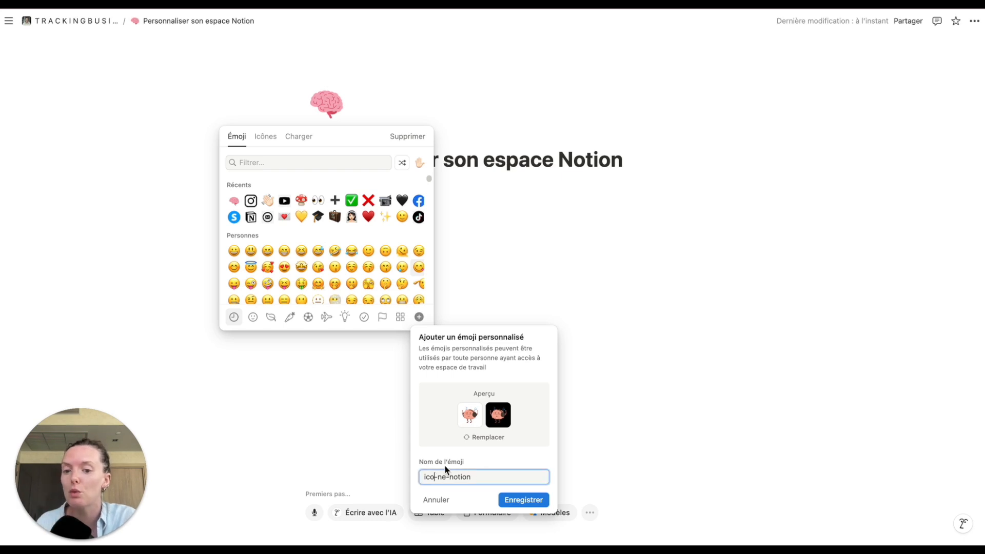
pyautogui.click(522, 499)
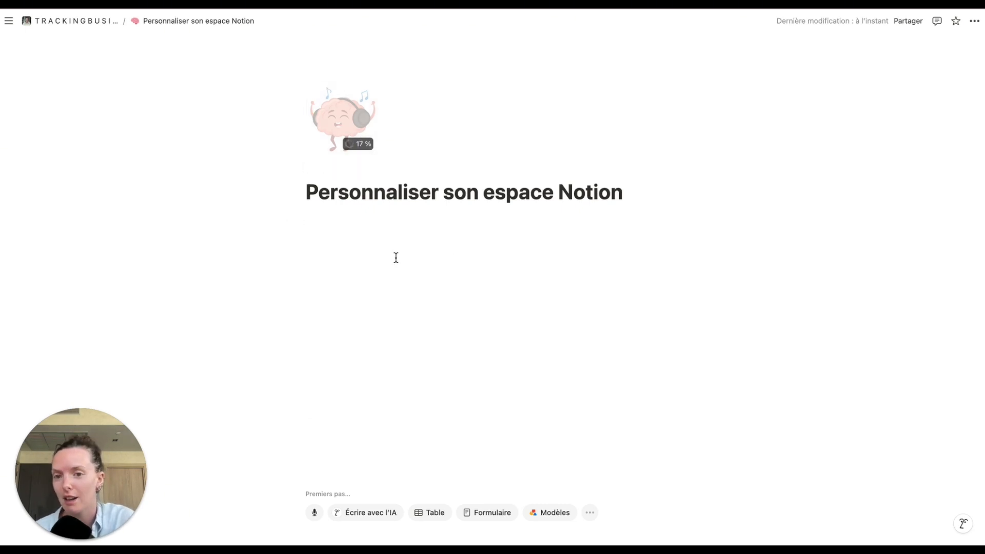
pyautogui.click(325, 112)
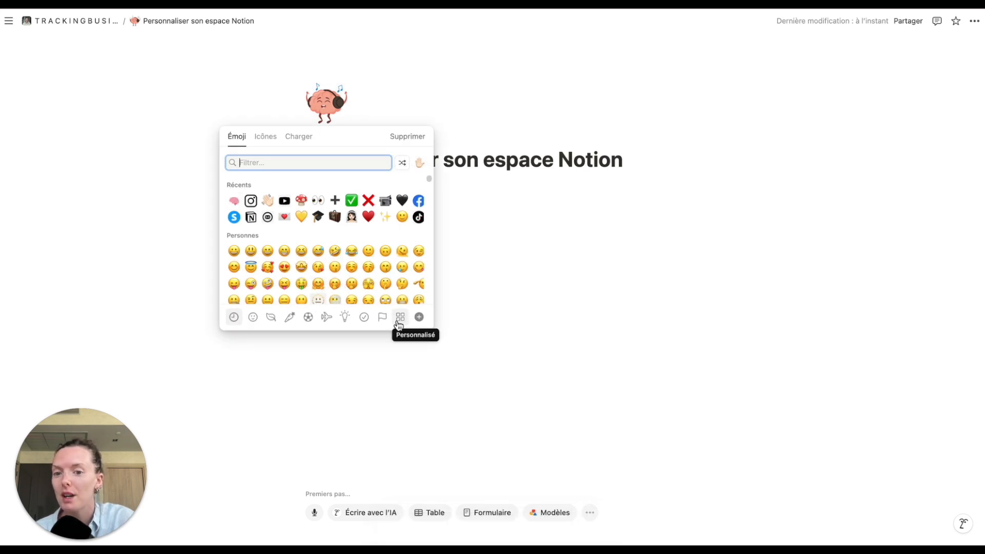
pyautogui.click(401, 318)
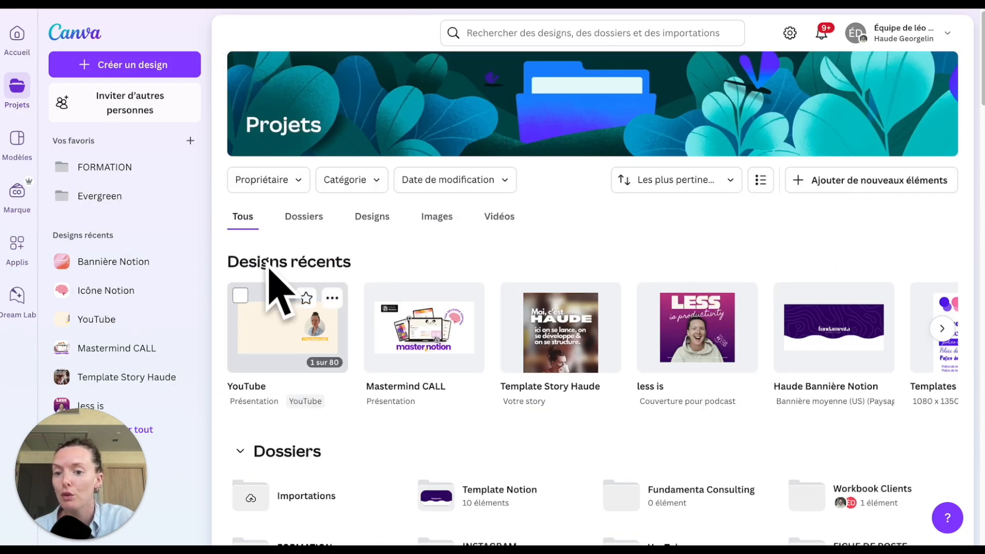
# Step: Switch to Canva and open the custom width and height settings in px for a new design
pyautogui.click(133, 69)
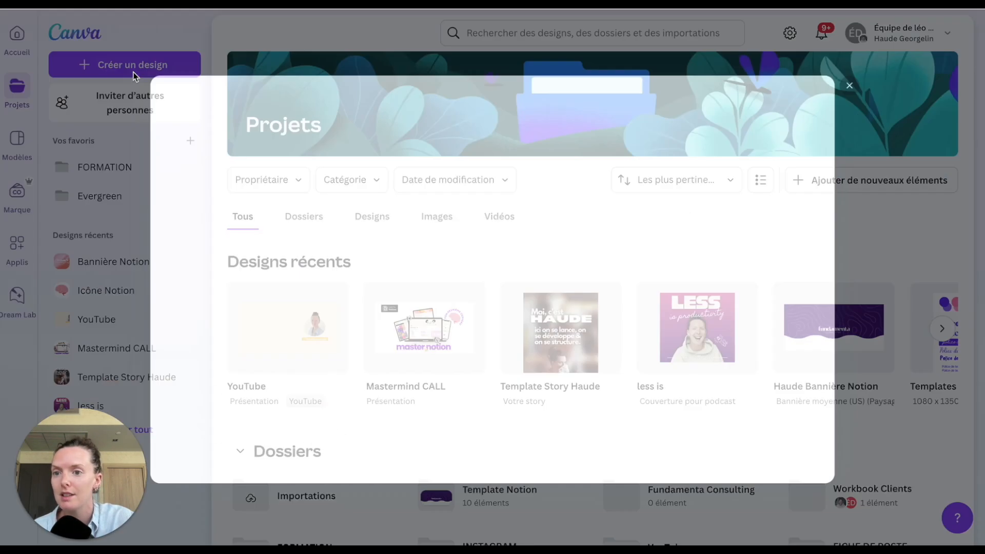
pyautogui.click(233, 362)
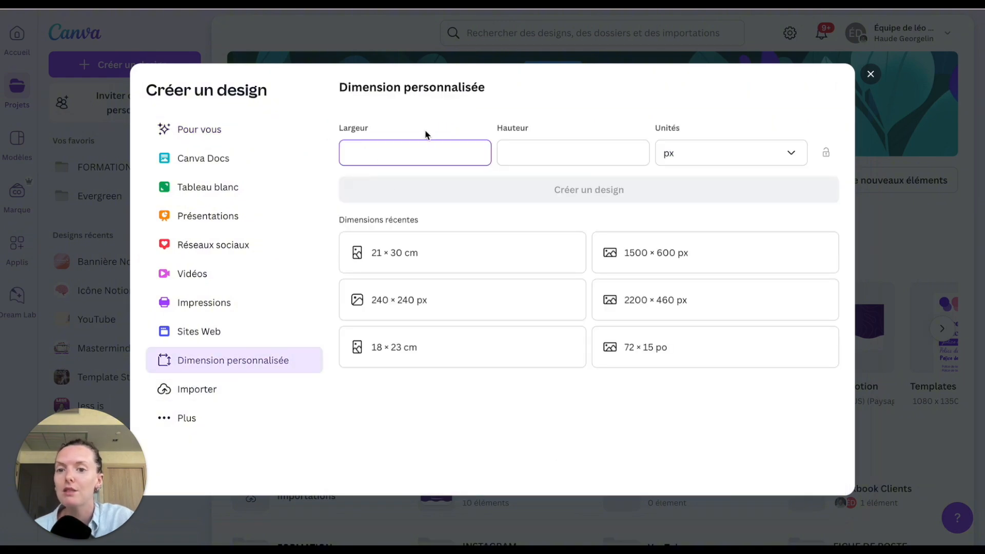
pyautogui.click(527, 151)
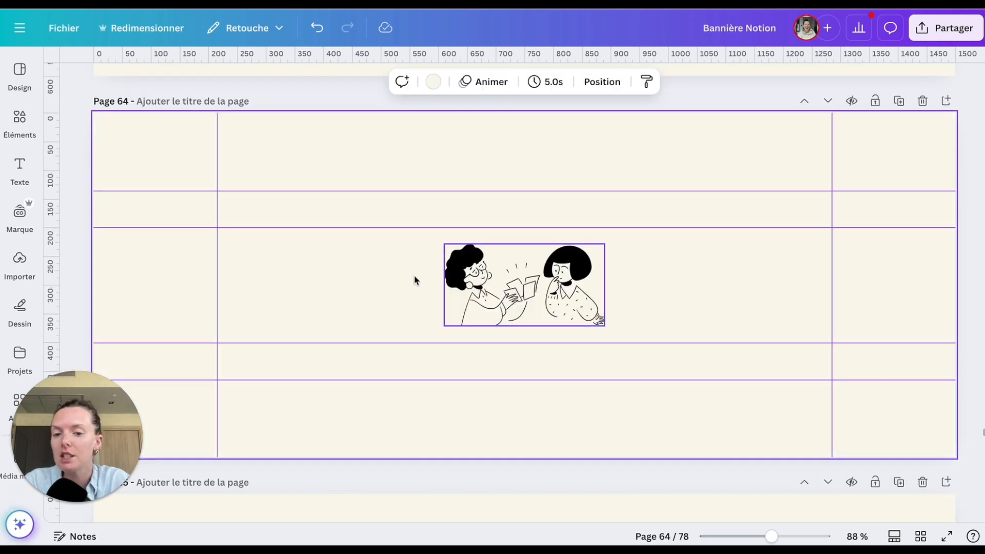
# Step: Compare the small and large illustration banners on pages 64 and 65 of Bannière Notion, and as covers of the two Personnaliser son espace Notion pages
pyautogui.scroll(-6, 708, 281)
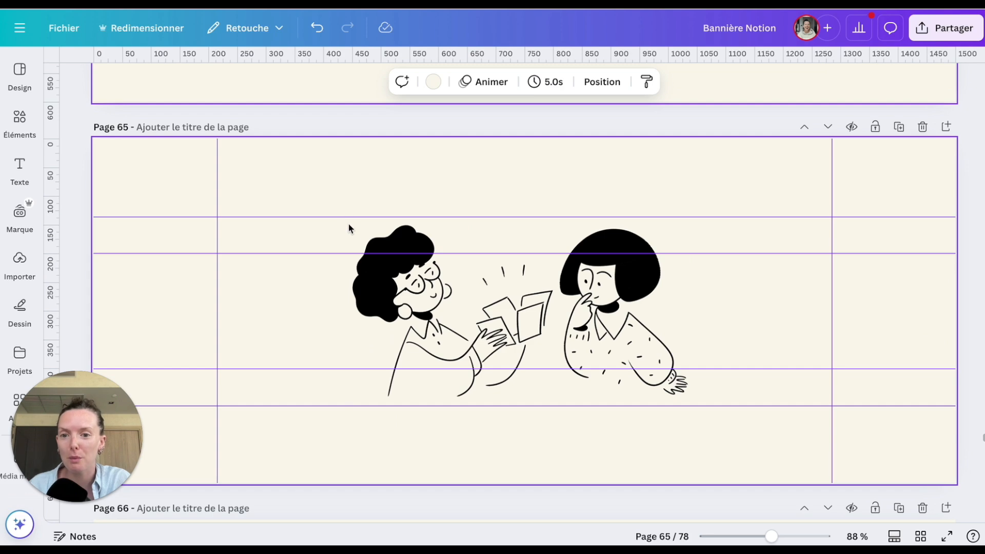
pyautogui.scroll(6, 374, 251)
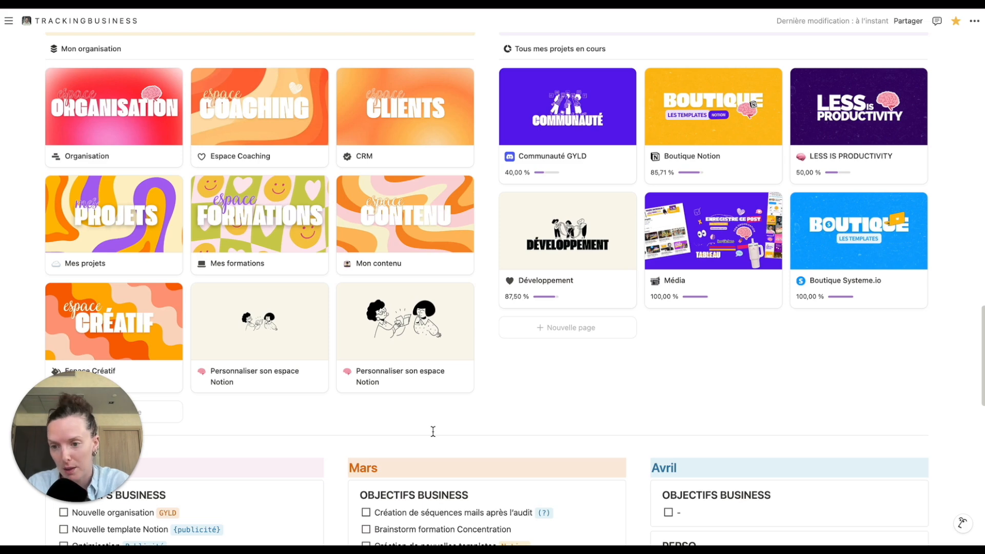
pyautogui.click(409, 340)
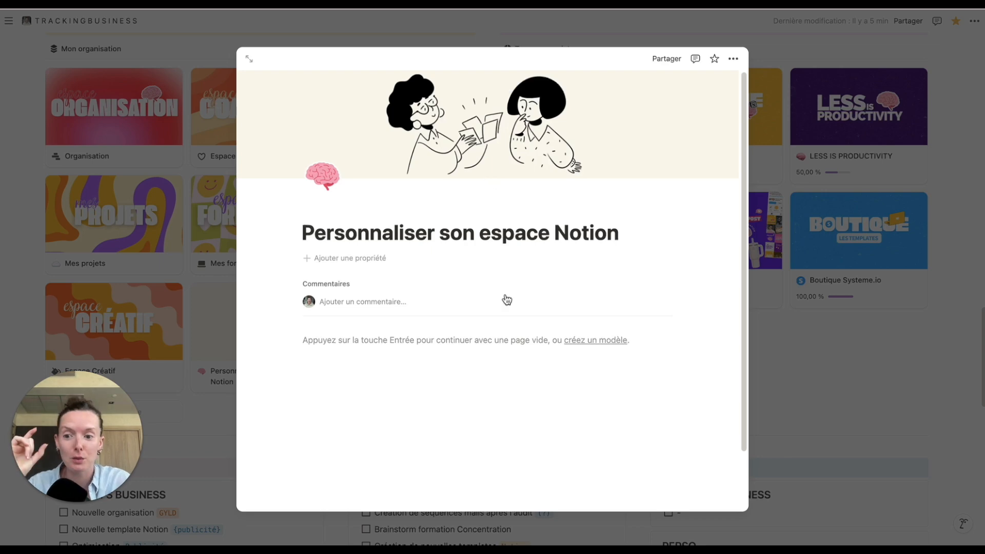
pyautogui.click(249, 60)
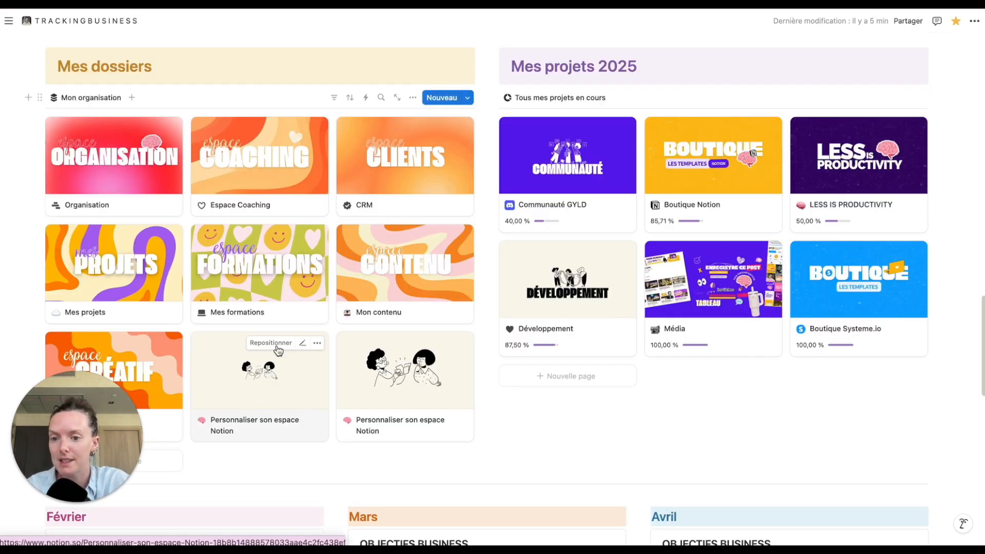
pyautogui.click(275, 392)
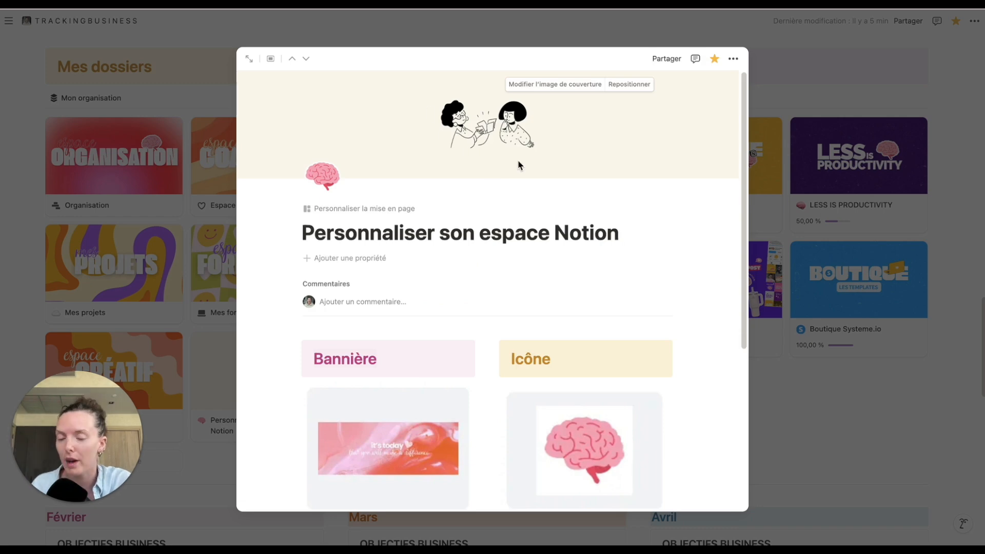
pyautogui.click(247, 61)
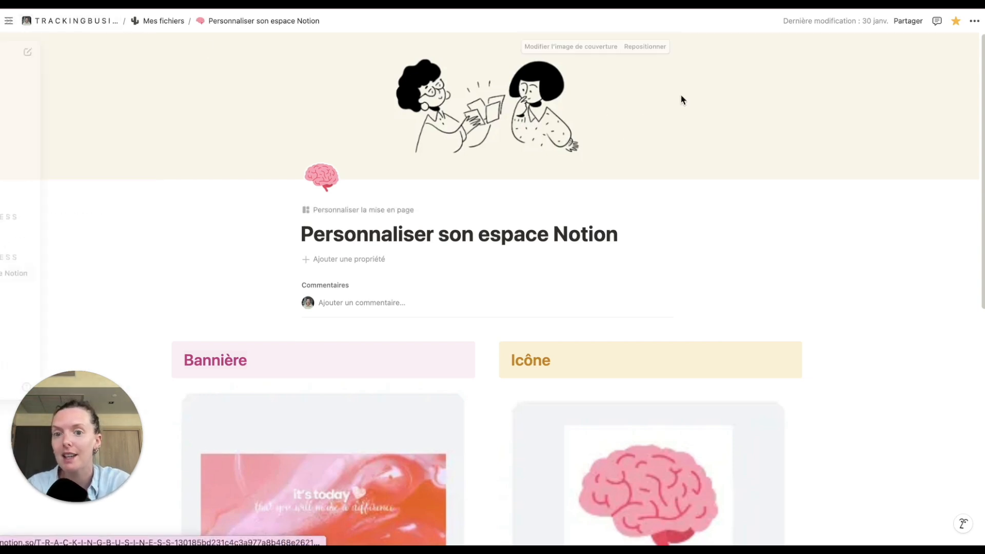
# Step: Review the checklist of guide positions listed under the Bannière Notion template
pyautogui.scroll(-6, 214, 402)
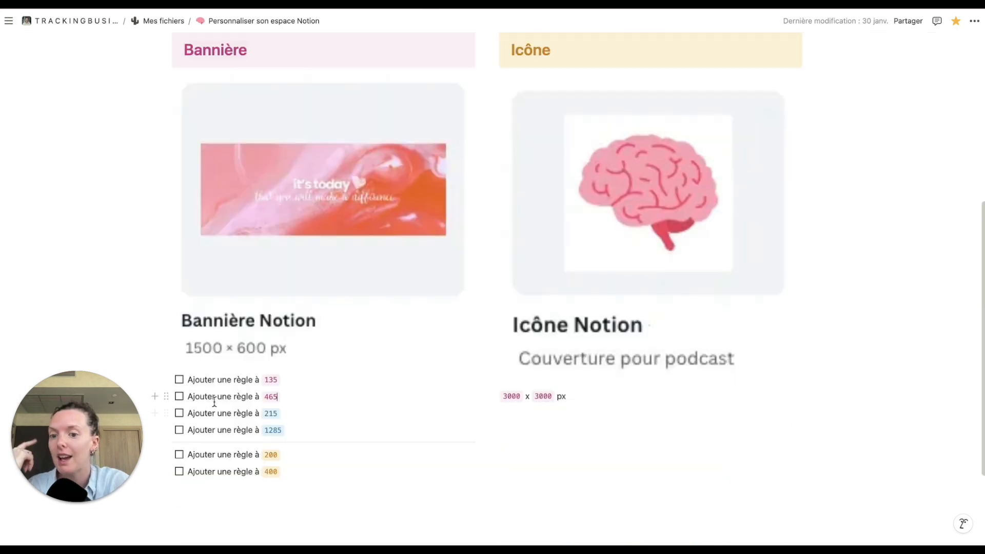
pyautogui.moveTo(197, 411); pyautogui.dragTo(303, 435)
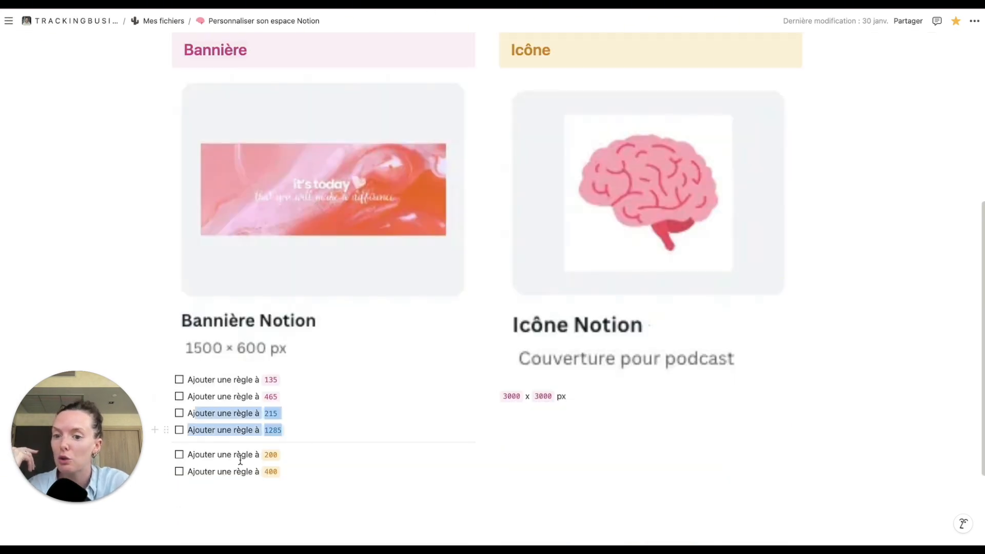
pyautogui.moveTo(204, 456); pyautogui.dragTo(303, 475)
pyautogui.click(317, 483)
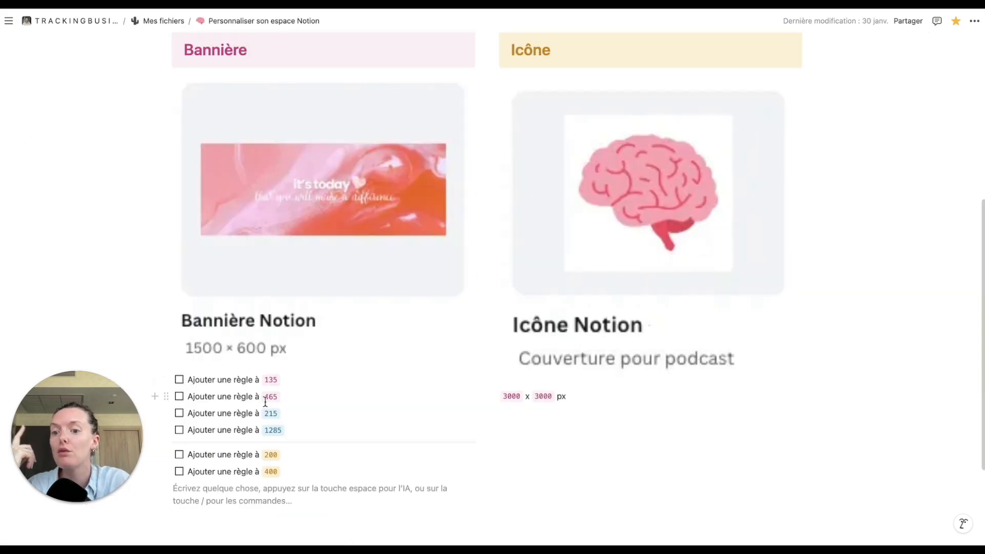
pyautogui.moveTo(218, 380); pyautogui.dragTo(324, 429)
pyautogui.click(324, 429)
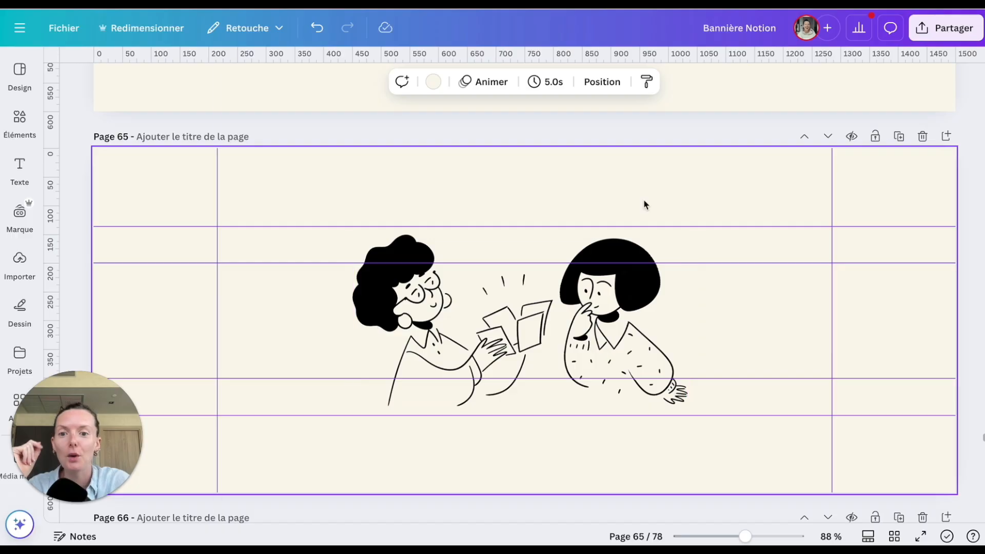
# Step: Hide the rulers and guides of the Bannière Notion design and show them again
pyautogui.click(62, 32)
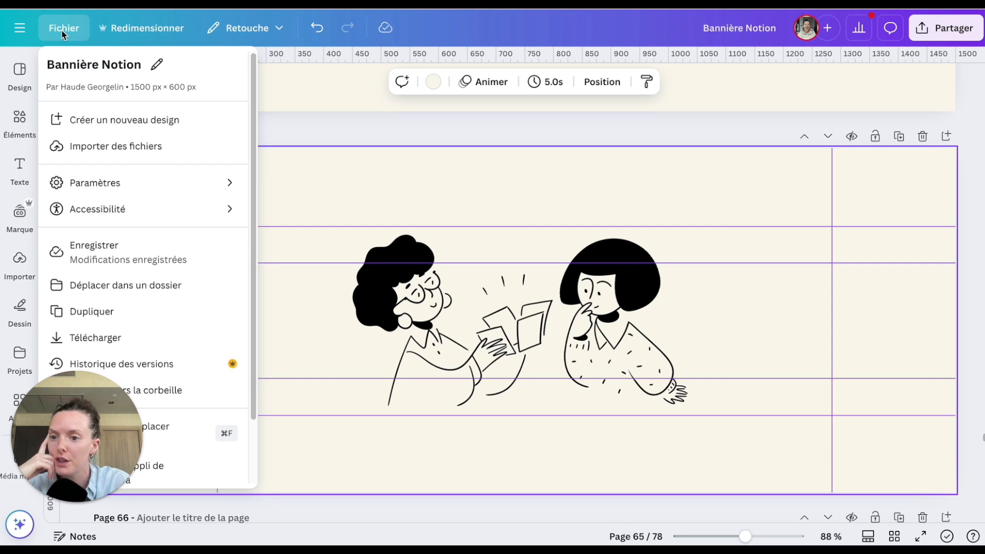
pyautogui.click(172, 184)
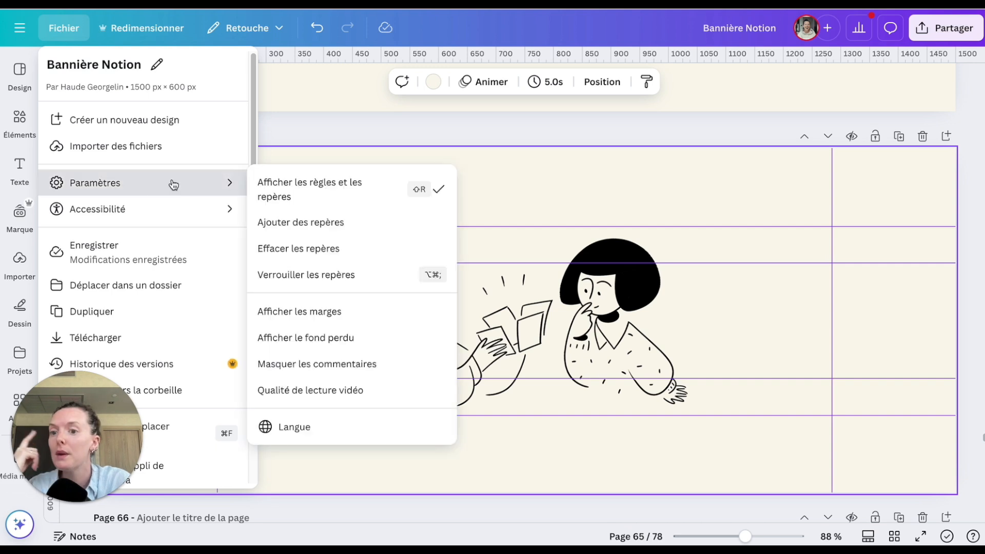
pyautogui.click(362, 197)
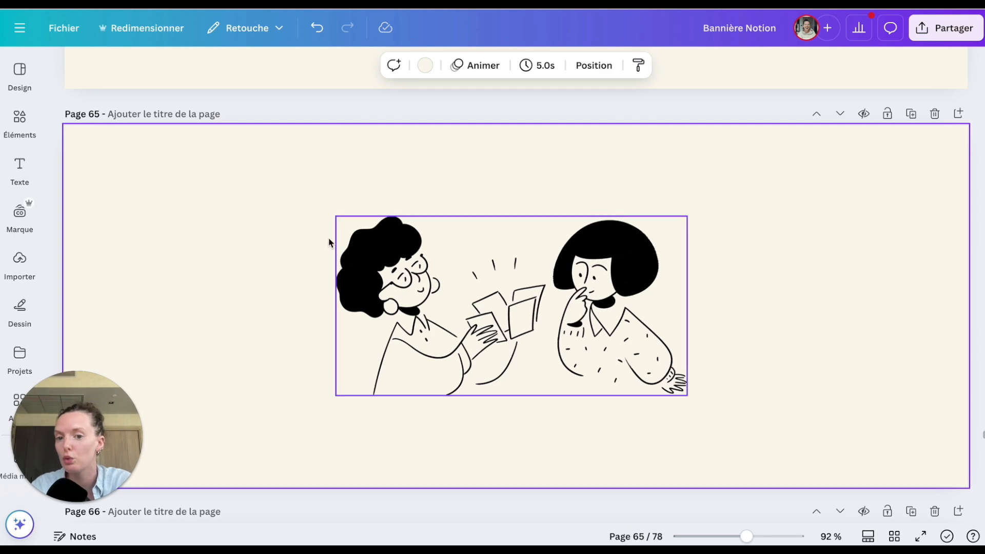
pyautogui.click(55, 28)
pyautogui.moveTo(165, 183)
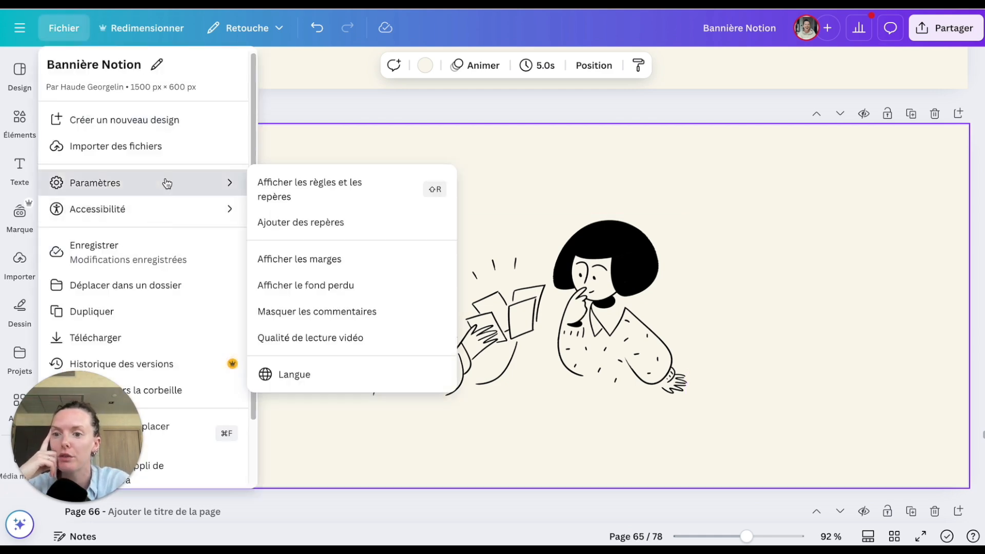
pyautogui.click(334, 191)
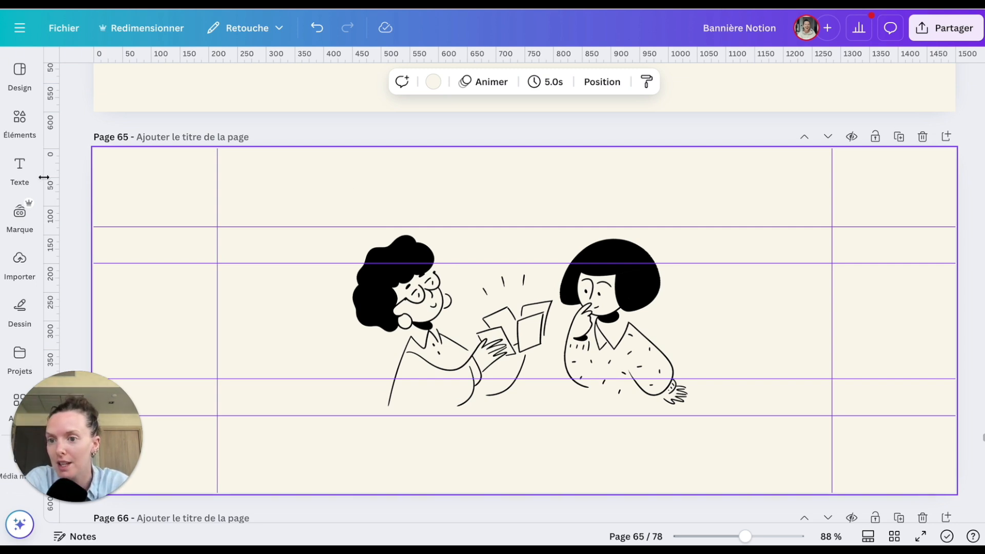
# Step: Add a trial vertical guide at about 370 px on page 65 and remove it from the banner
pyautogui.moveTo(49, 175); pyautogui.dragTo(305, 171)
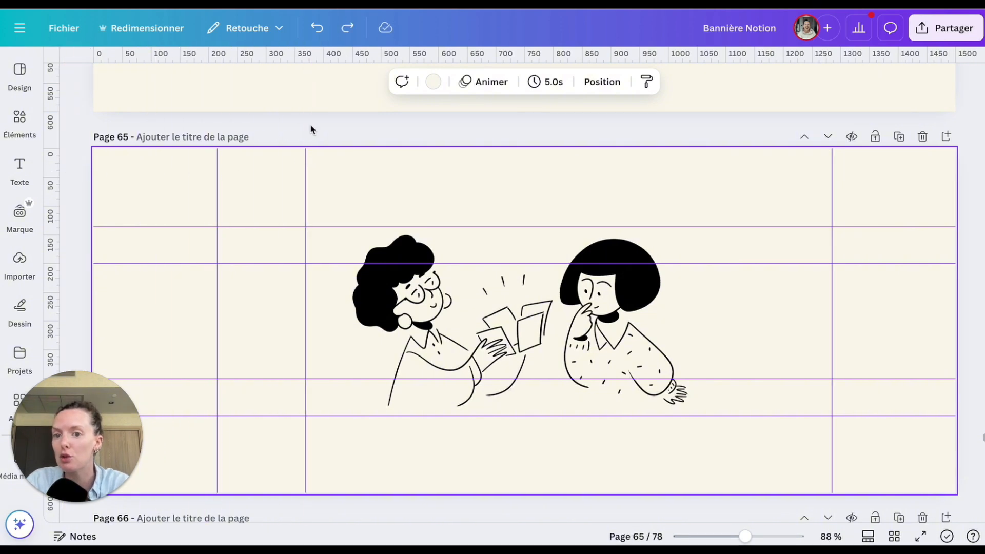
pyautogui.moveTo(306, 162); pyautogui.dragTo(3, 176)
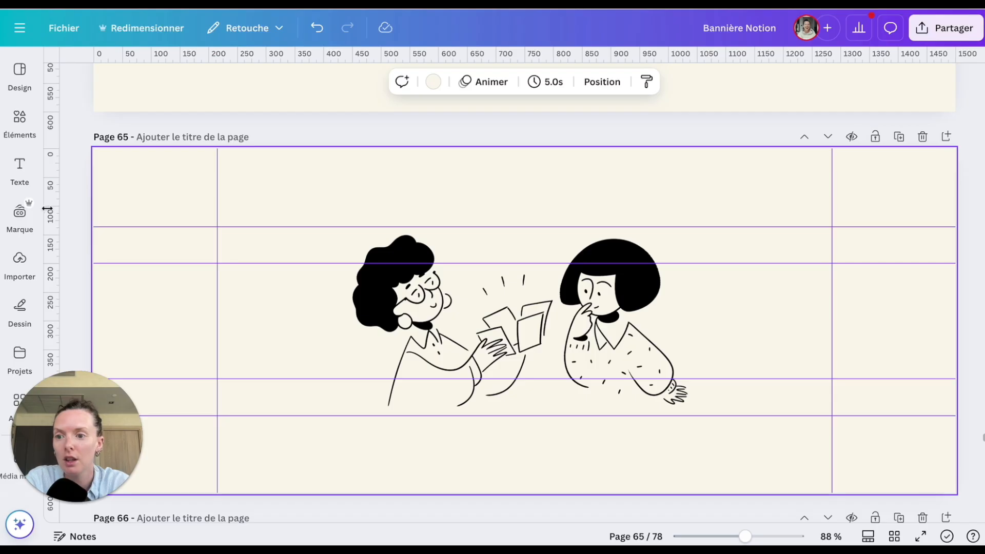
# Step: Place a vertical guide at about 1285 px on page 65 and a horizontal guide at about 200 px on page 64
pyautogui.moveTo(48, 201); pyautogui.dragTo(831, 206)
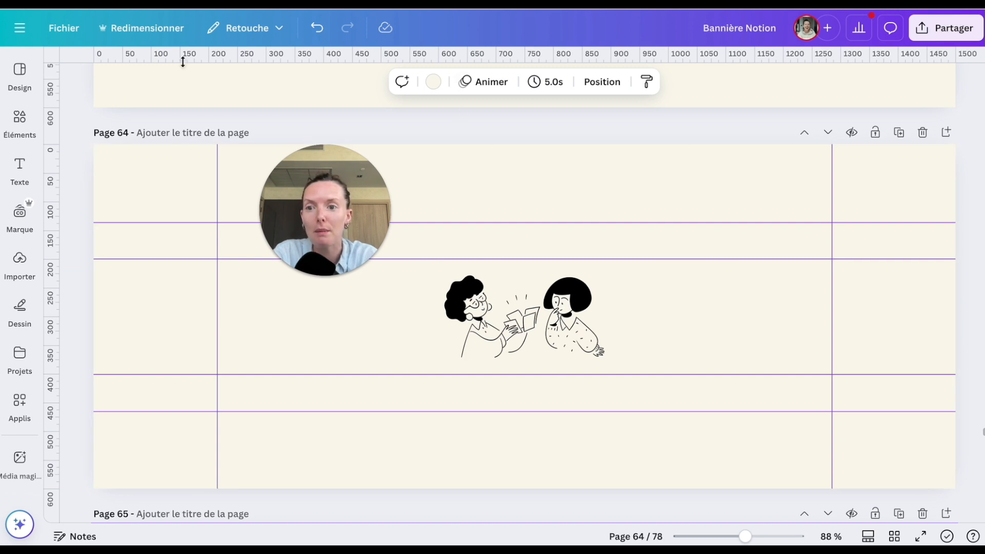
pyautogui.moveTo(49, 123)
pyautogui.mouseDown()
pyautogui.moveTo(248, 132)
pyautogui.moveTo(35, 122)
pyautogui.mouseUp()
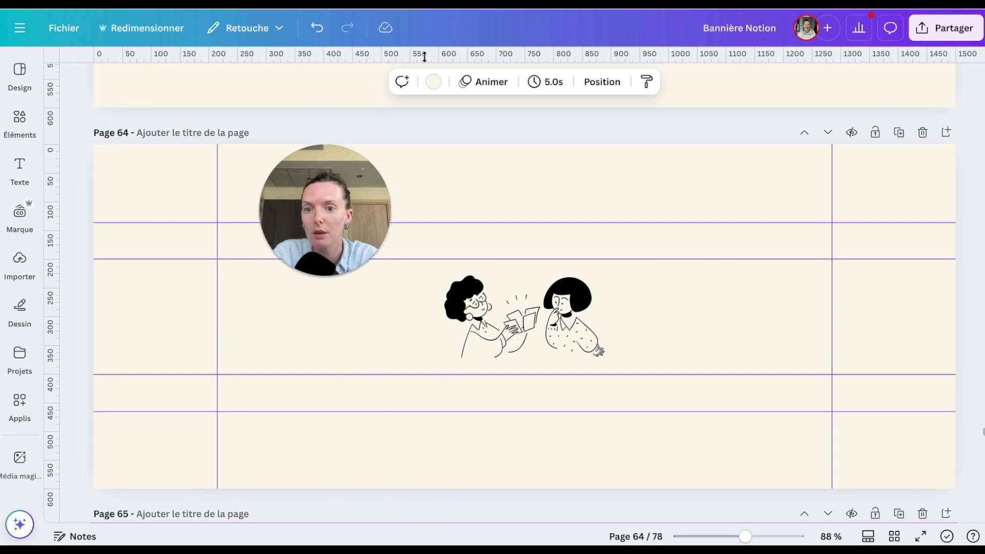
pyautogui.moveTo(470, 49); pyautogui.dragTo(491, 259)
pyautogui.scroll(-1, 862, 308)
pyautogui.scroll(-5, 696, 280)
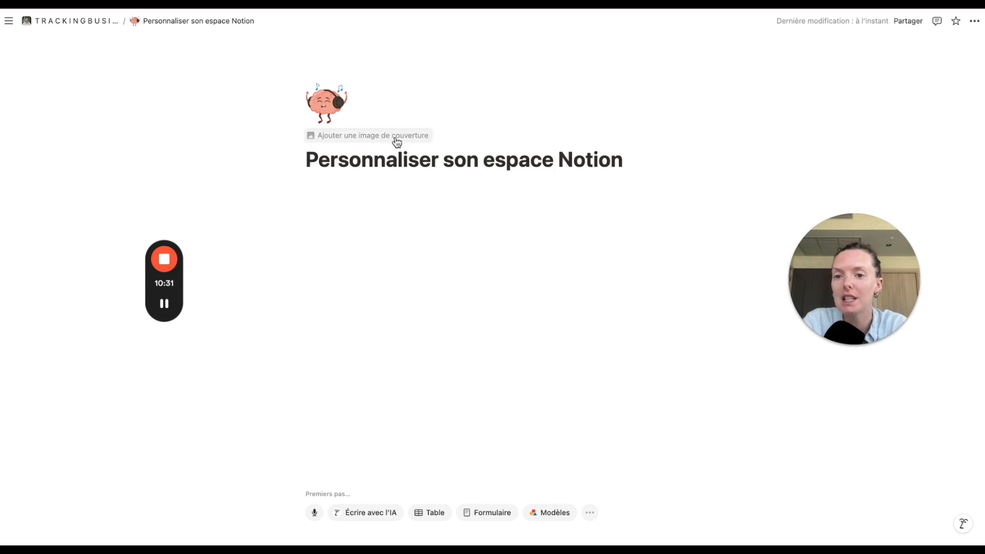
# Step: In Notion, add a cover to the Personnaliser son espace Notion page and replace it with the downloaded Bannière Notion (2) JPG
pyautogui.click(356, 140)
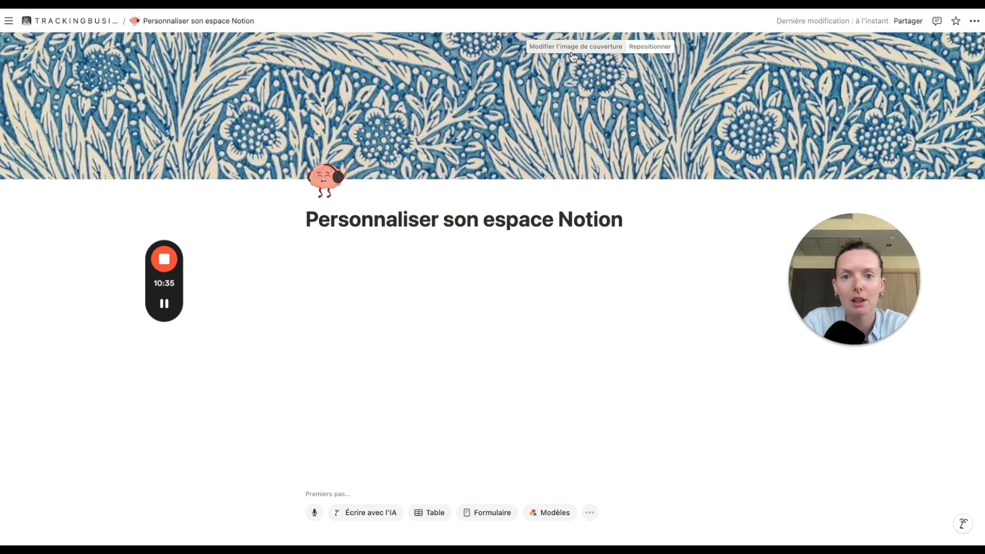
pyautogui.click(573, 50)
pyautogui.click(488, 68)
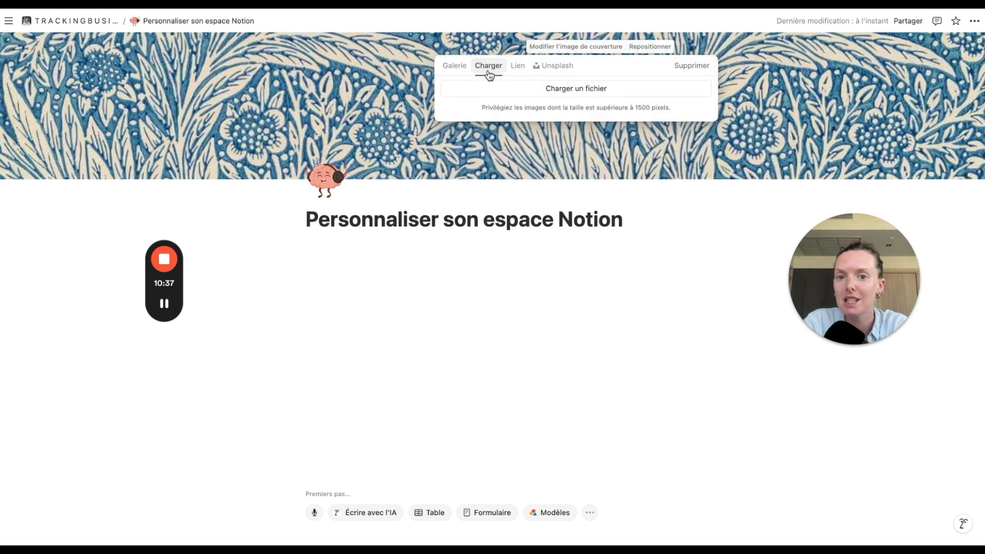
pyautogui.click(538, 89)
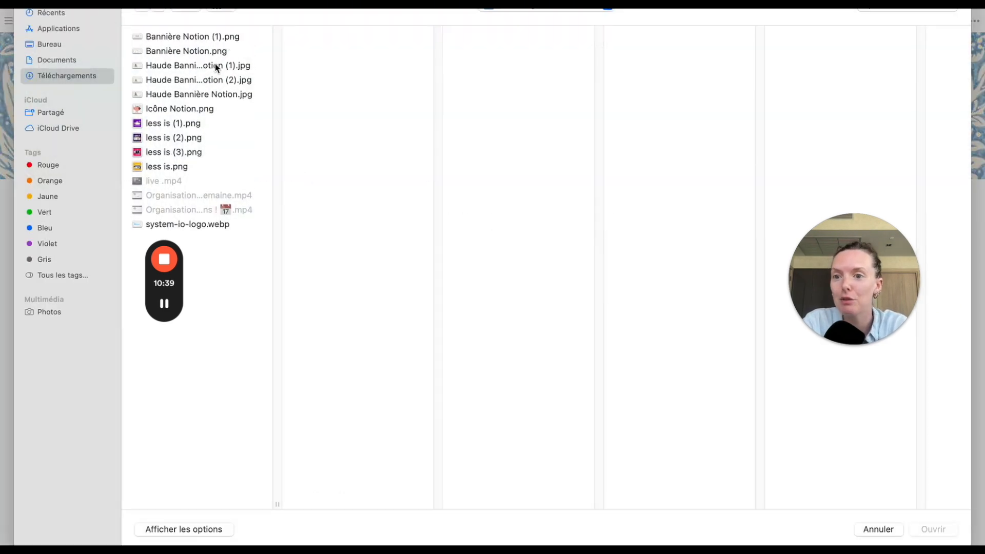
pyautogui.click(203, 79)
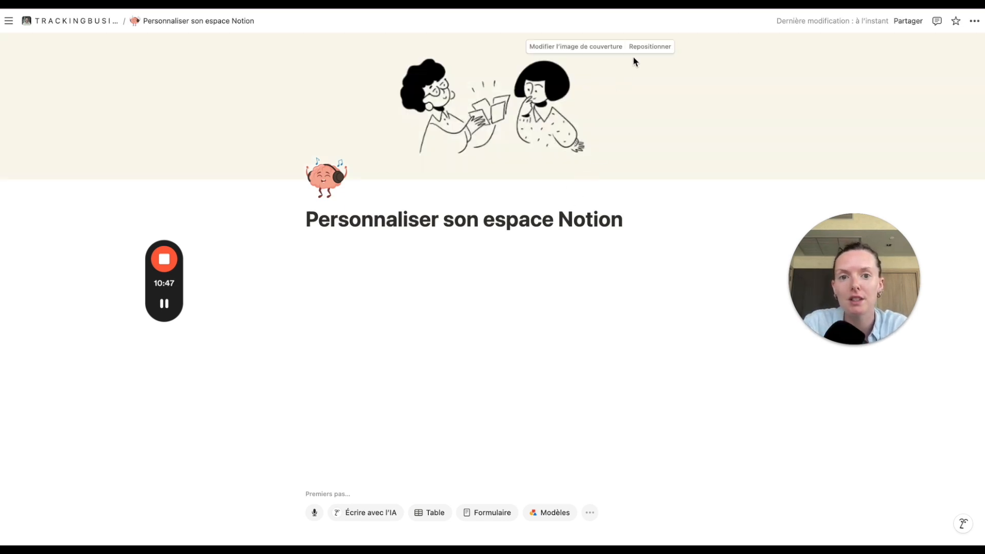
# Step: Reposition the cover image so the two-women illustration sits lower in the banner
pyautogui.click(650, 46)
pyautogui.moveTo(618, 83); pyautogui.dragTo(618, 142)
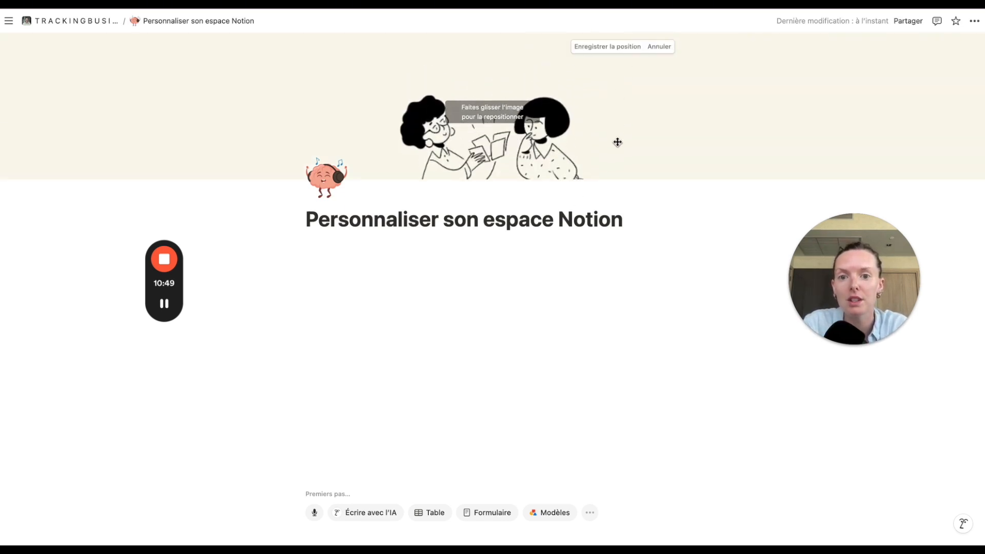
pyautogui.click(675, 251)
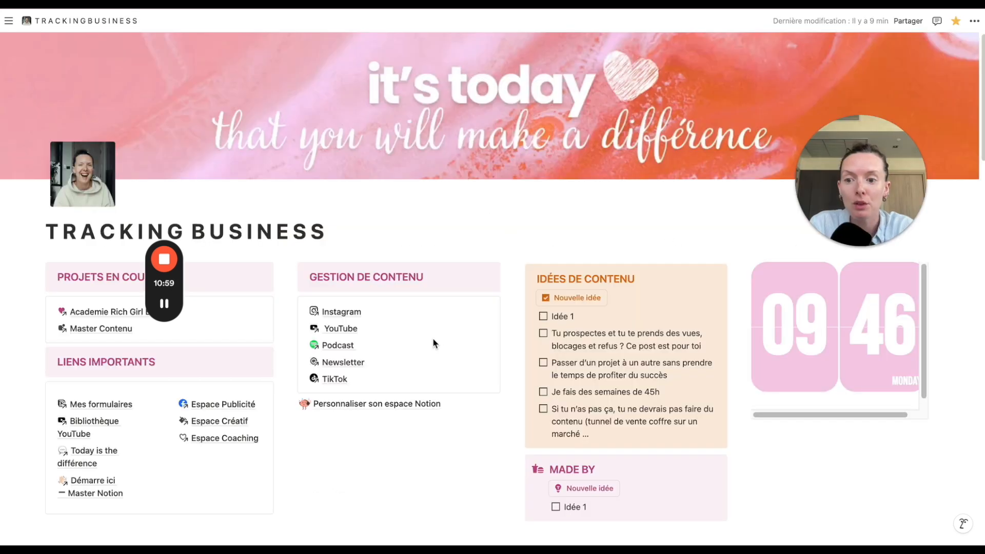
# Step: Open the Mes 22 leçons podcast entry from the weekly content calendar on the TRACKING BUSINESS page
pyautogui.scroll(-3, 433, 338)
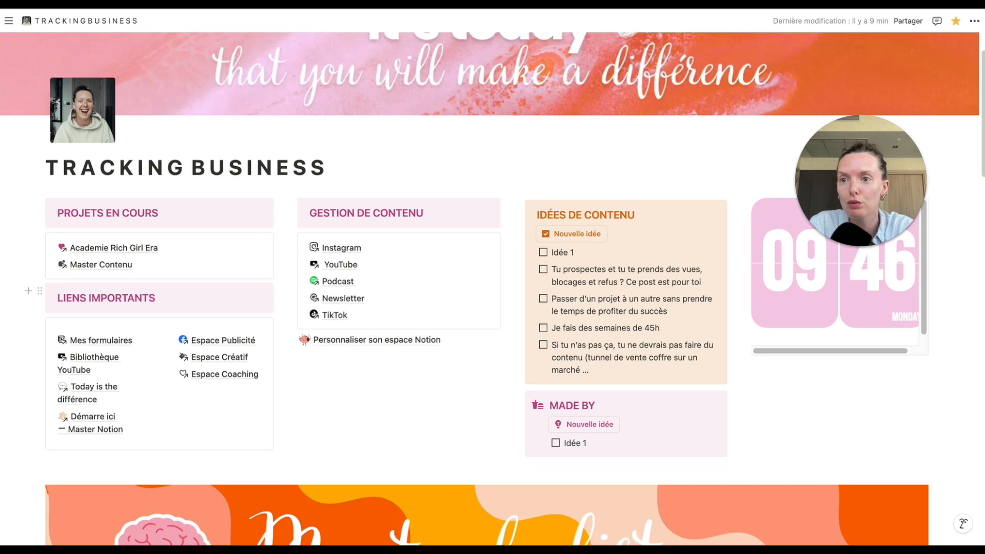
pyautogui.scroll(-3, 285, 351)
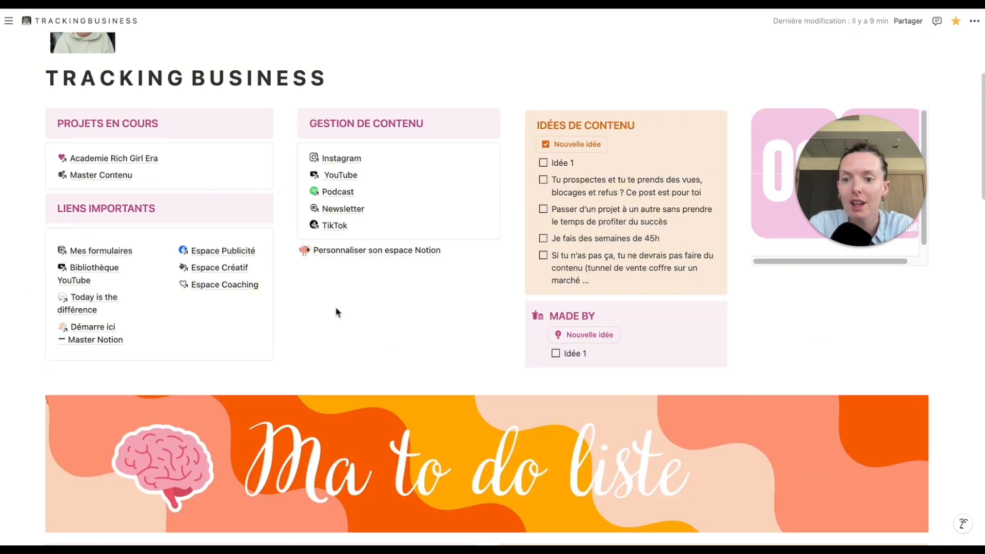
pyautogui.scroll(-6, 334, 310)
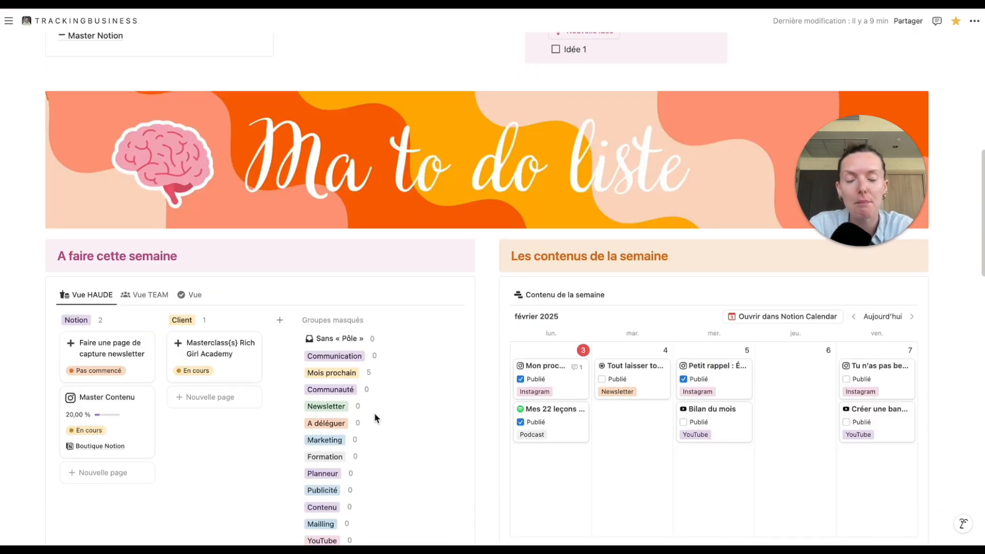
pyautogui.scroll(-4, 392, 373)
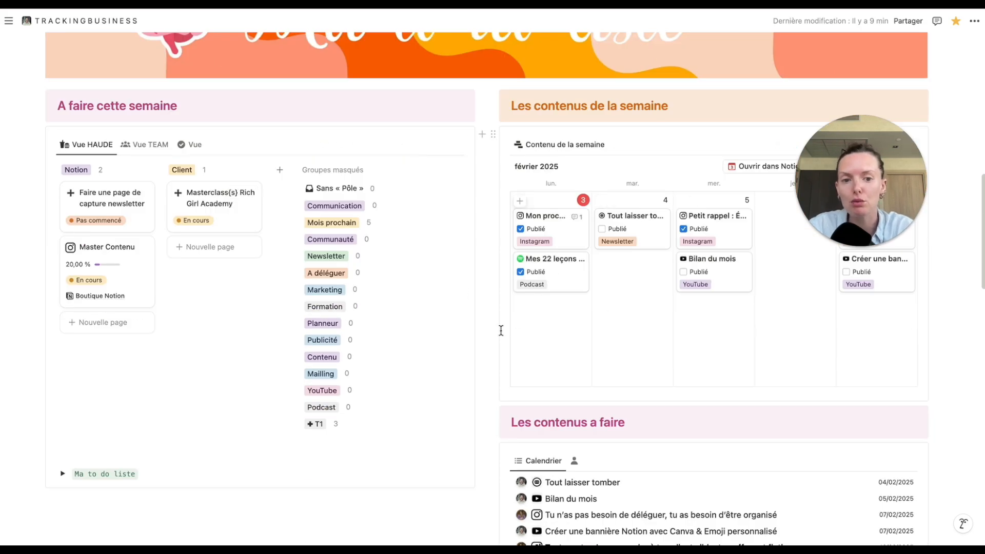
pyautogui.click(552, 258)
# Step: Set the État of the Mes 22 leçons pour 2025 entry to Programmer / Publier
pyautogui.moveTo(395, 189); pyautogui.dragTo(548, 200)
pyautogui.click(532, 224)
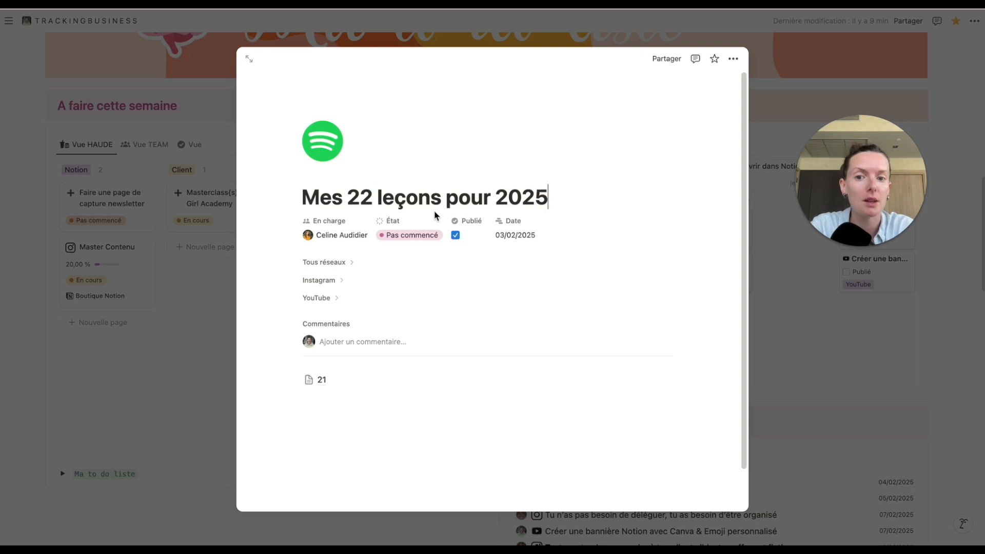
pyautogui.moveTo(303, 200); pyautogui.dragTo(609, 187)
pyautogui.click(556, 195)
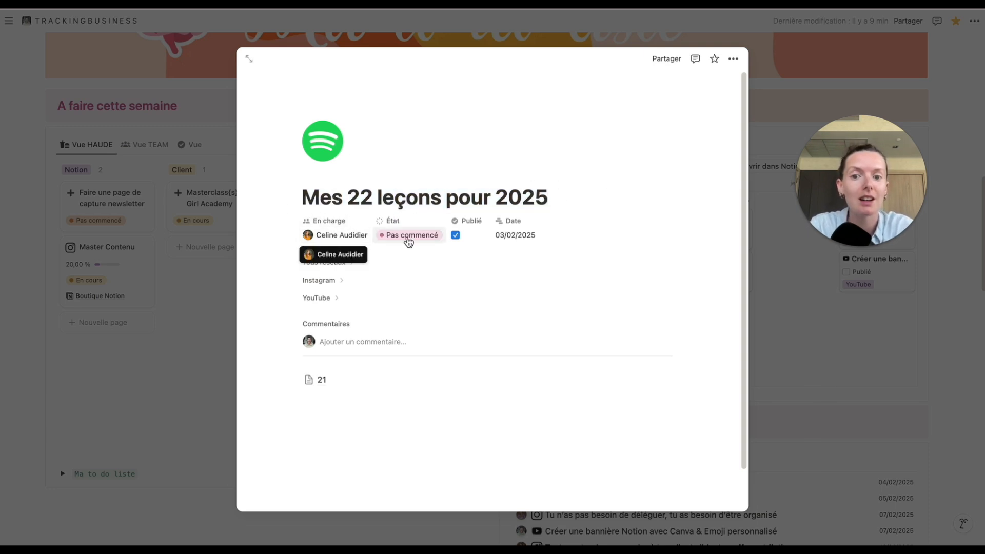
pyautogui.click(430, 243)
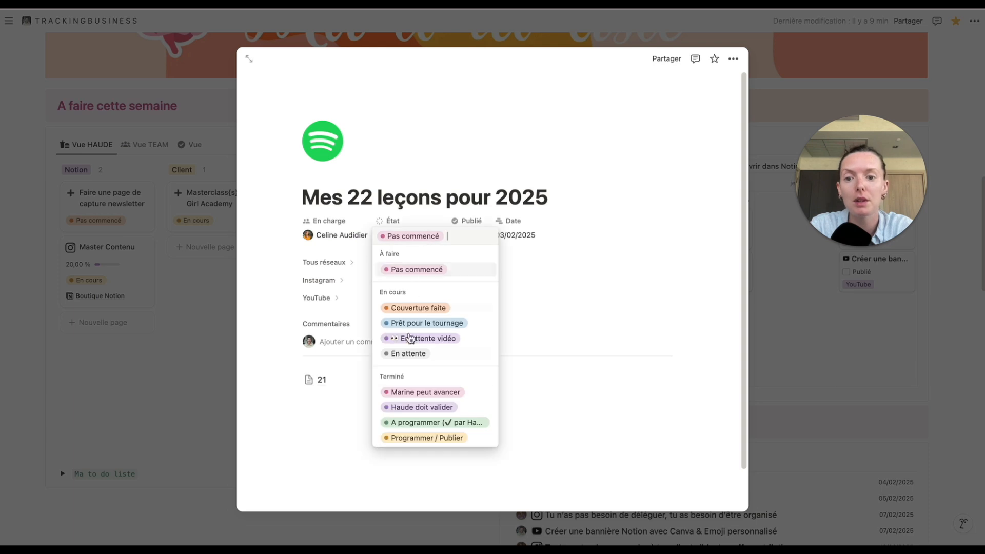
pyautogui.click(441, 439)
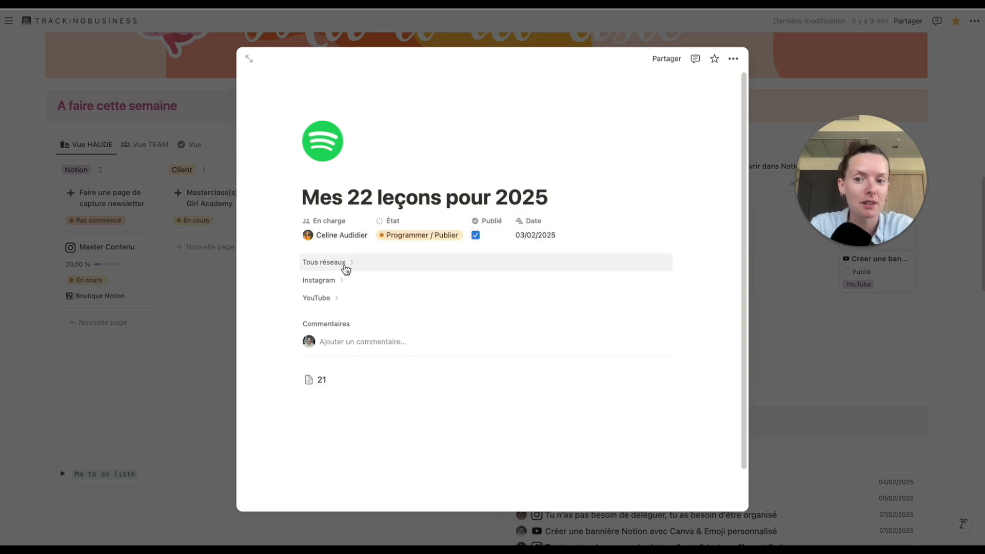
# Step: Expand and collapse the Tous réseaux, Instagram and YouTube sections of the entry to examine their properties
pyautogui.click(346, 264)
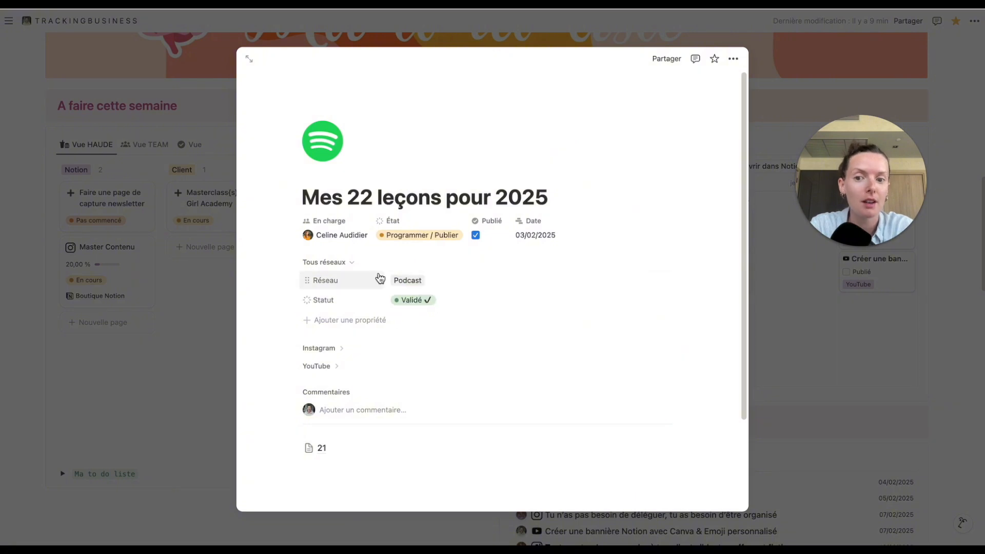
pyautogui.click(349, 264)
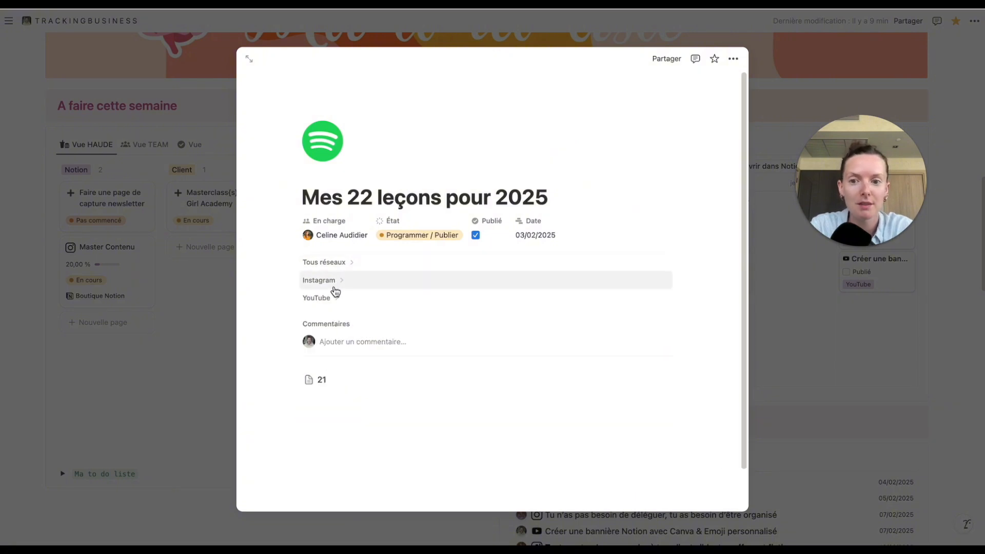
pyautogui.click(333, 281)
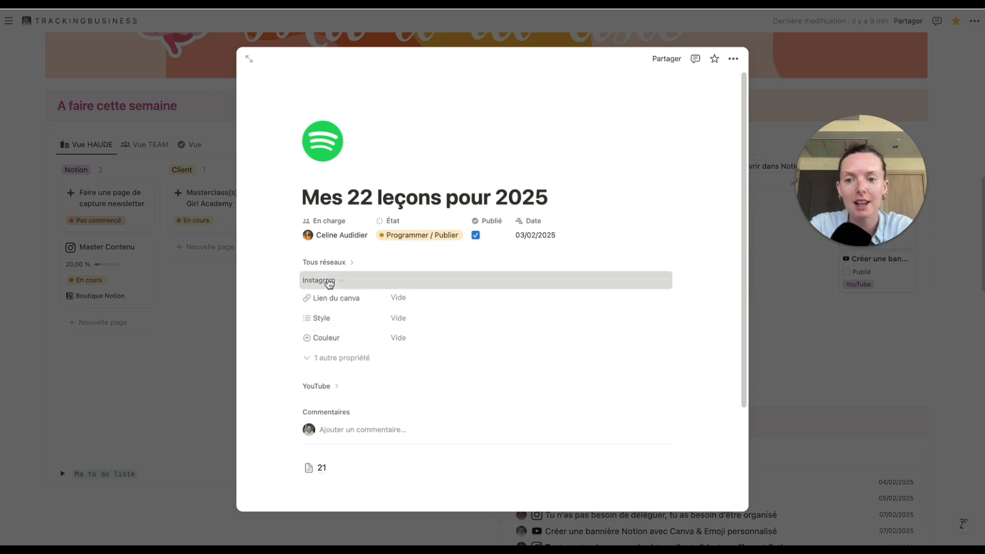
pyautogui.click(328, 281)
pyautogui.click(330, 306)
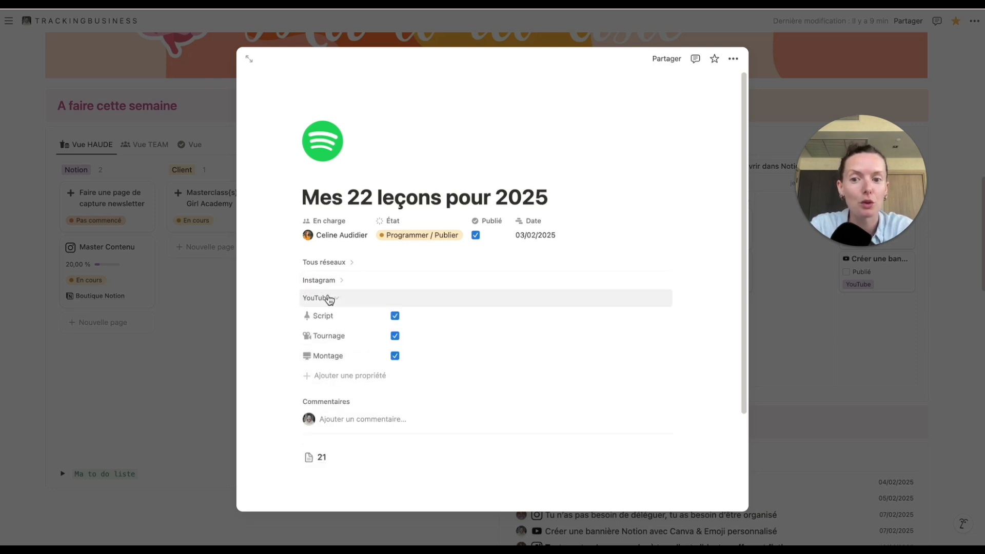
pyautogui.click(326, 302)
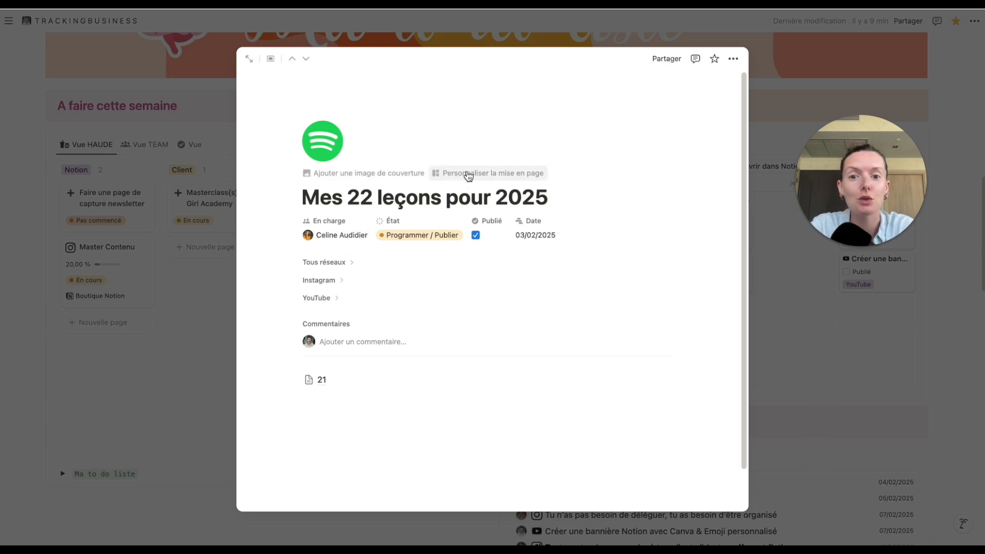
# Step: Customize the entry's page layout by unpinning En charge from the heading and moving it first in the Tous réseaux section
pyautogui.click(466, 173)
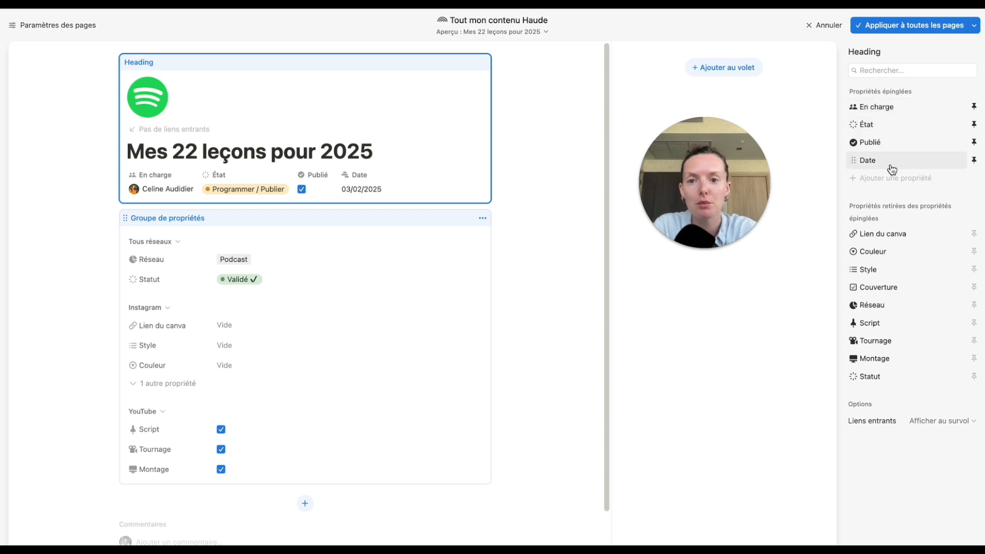
pyautogui.click(974, 108)
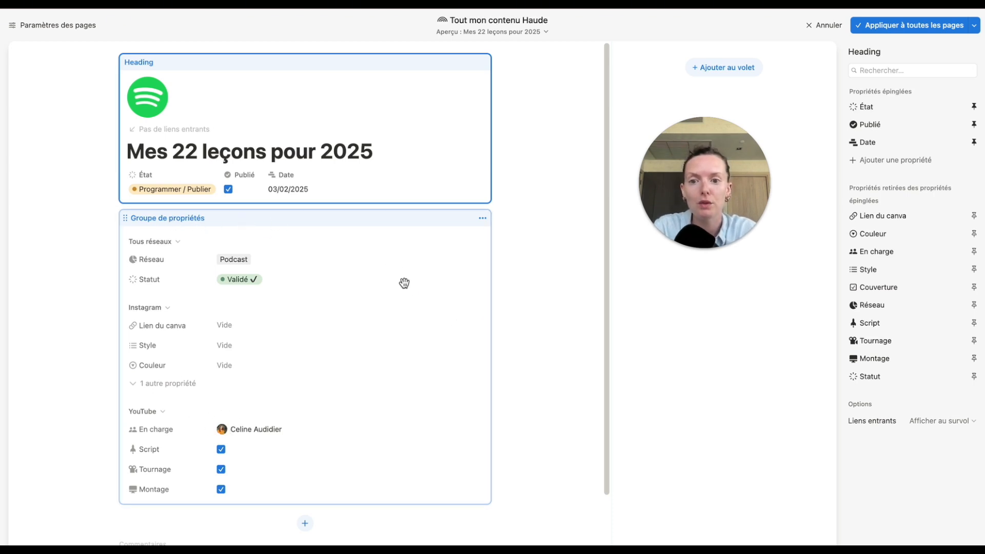
pyautogui.click(442, 221)
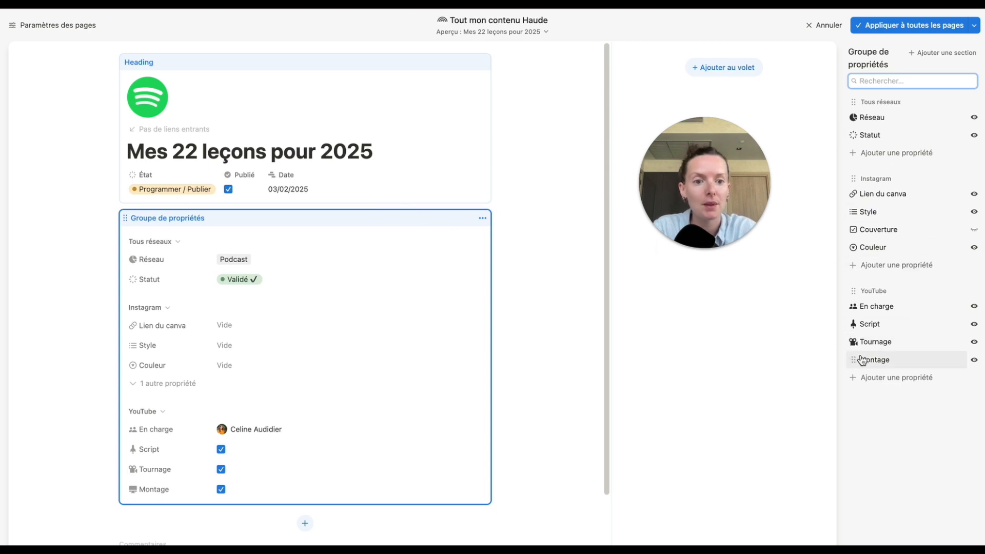
pyautogui.moveTo(914, 312); pyautogui.dragTo(902, 119)
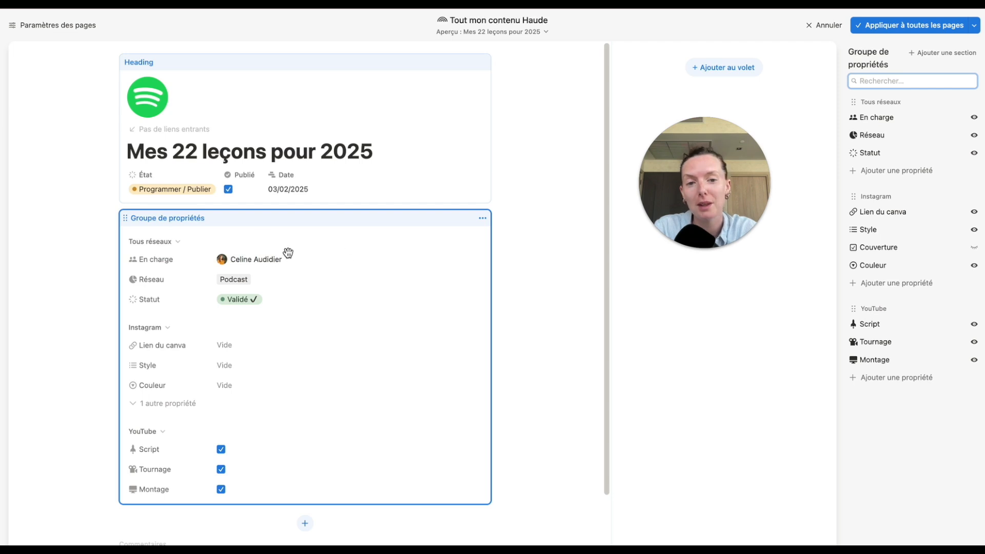
# Step: Pin En charge to the page heading again and place it first among the pinned properties
pyautogui.click(354, 180)
pyautogui.click(973, 251)
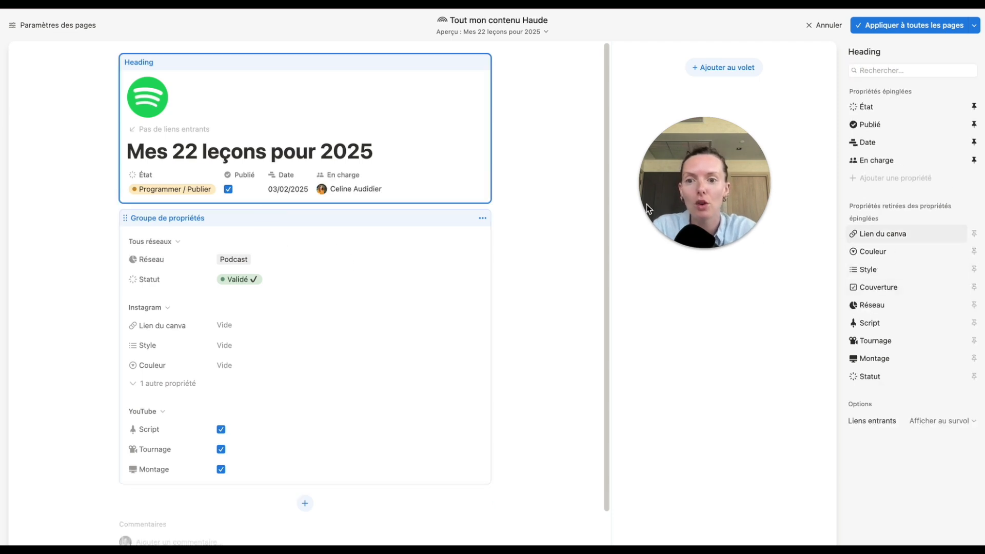
pyautogui.moveTo(913, 165); pyautogui.dragTo(905, 107)
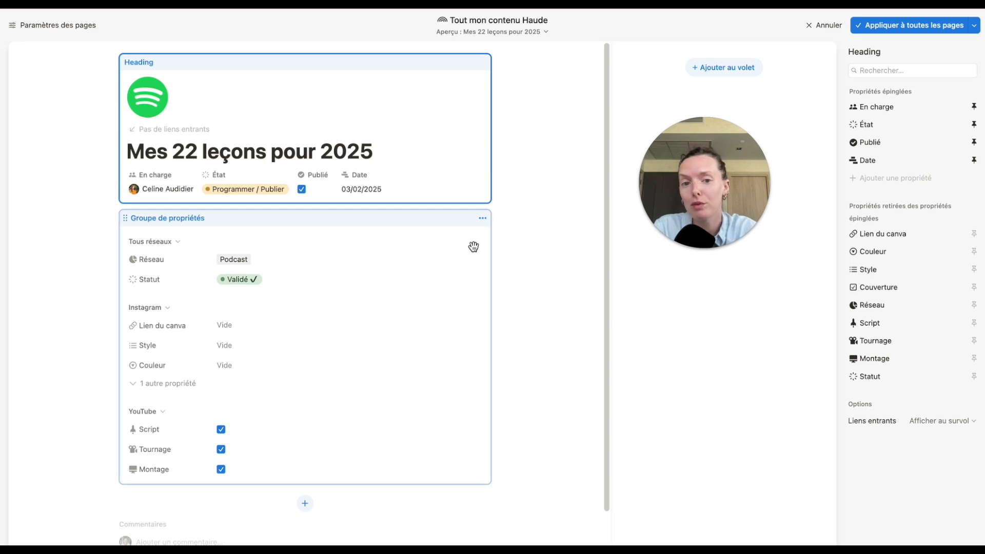
# Step: Add a section named Nouvelle section to the property group, move Statut into it and apply the layout to all pages
pyautogui.click(433, 239)
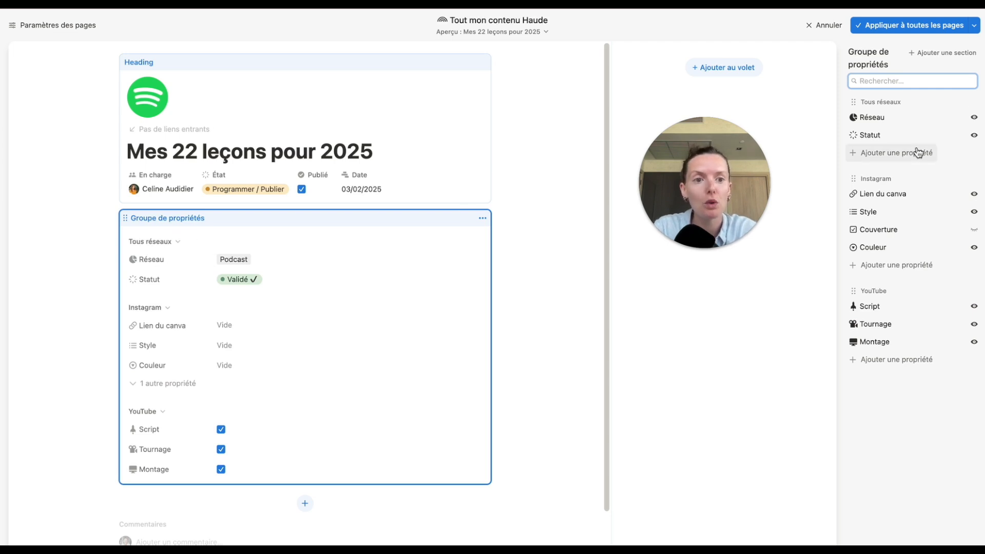
pyautogui.click(941, 53)
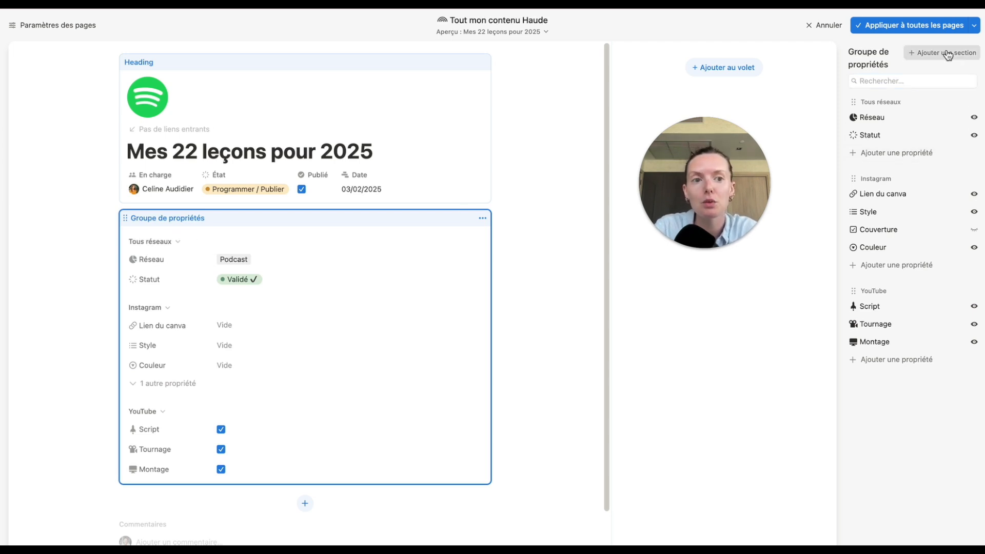
pyautogui.doubleClick(896, 122)
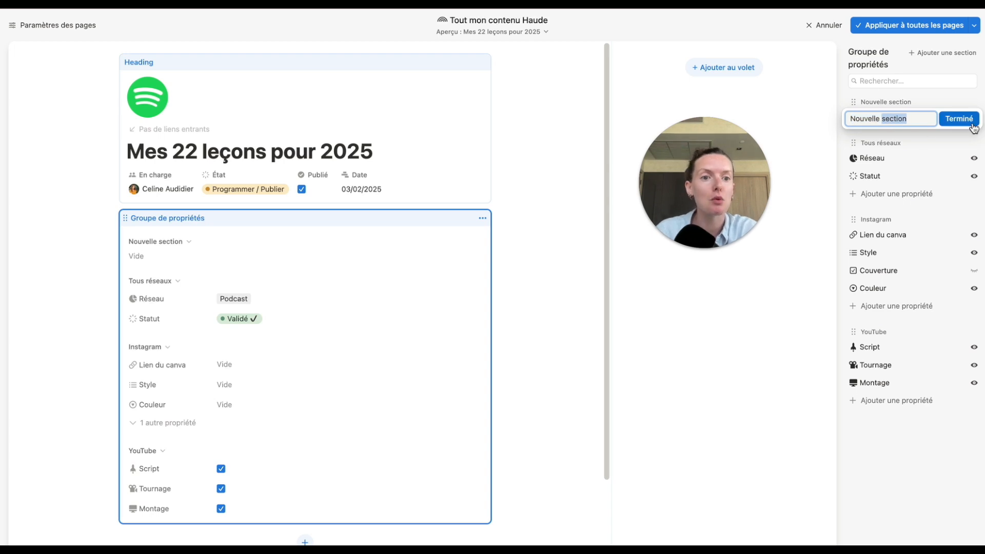
pyautogui.click(960, 121)
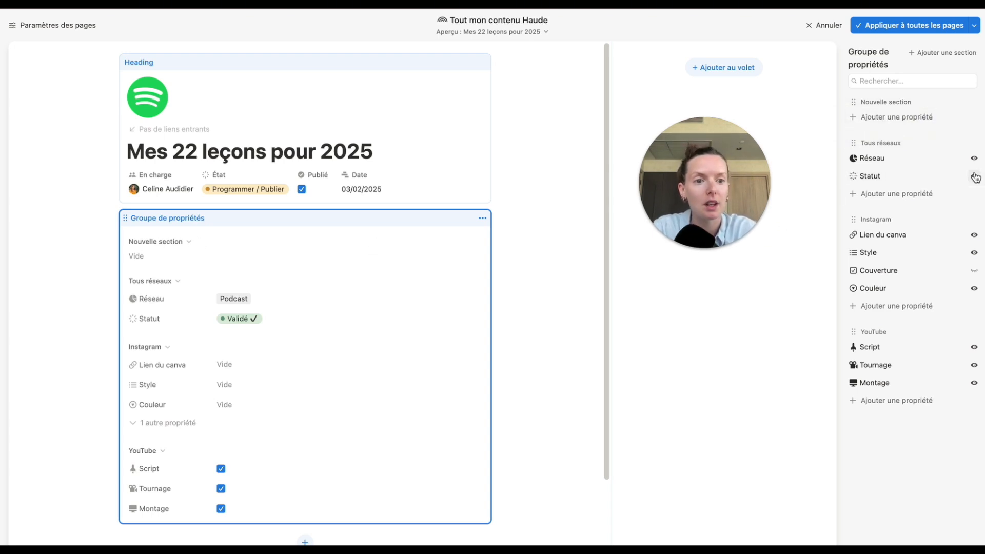
pyautogui.moveTo(930, 183); pyautogui.dragTo(927, 128)
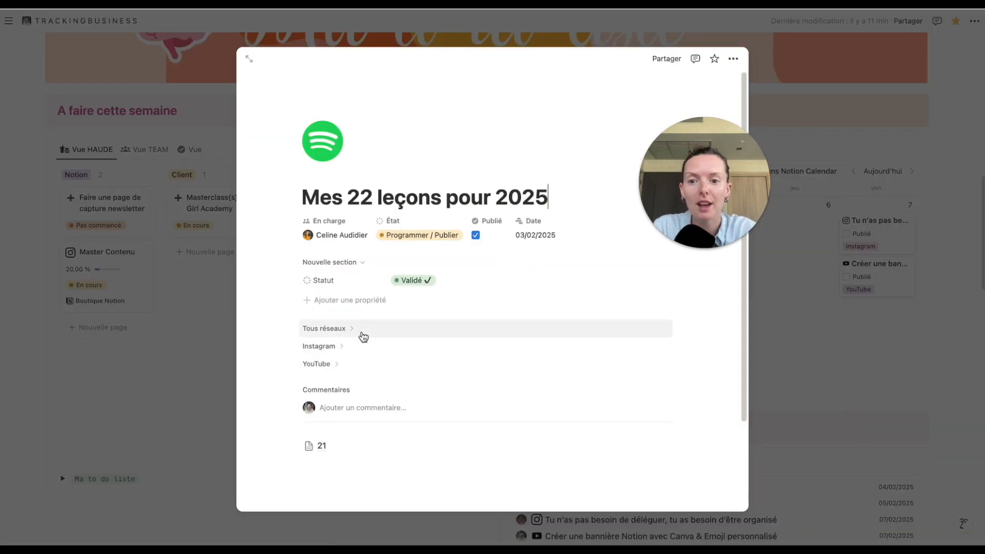
pyautogui.click(336, 264)
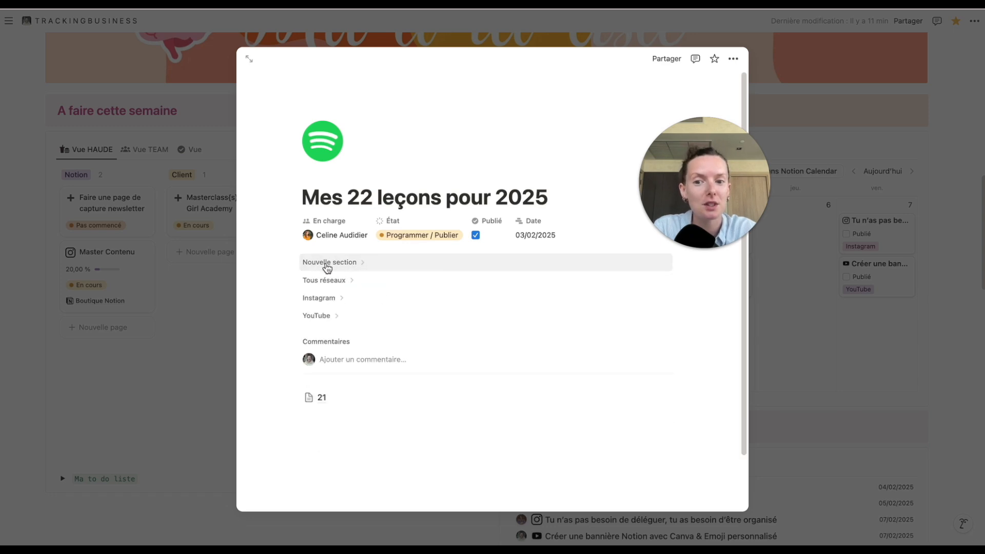
pyautogui.click(175, 420)
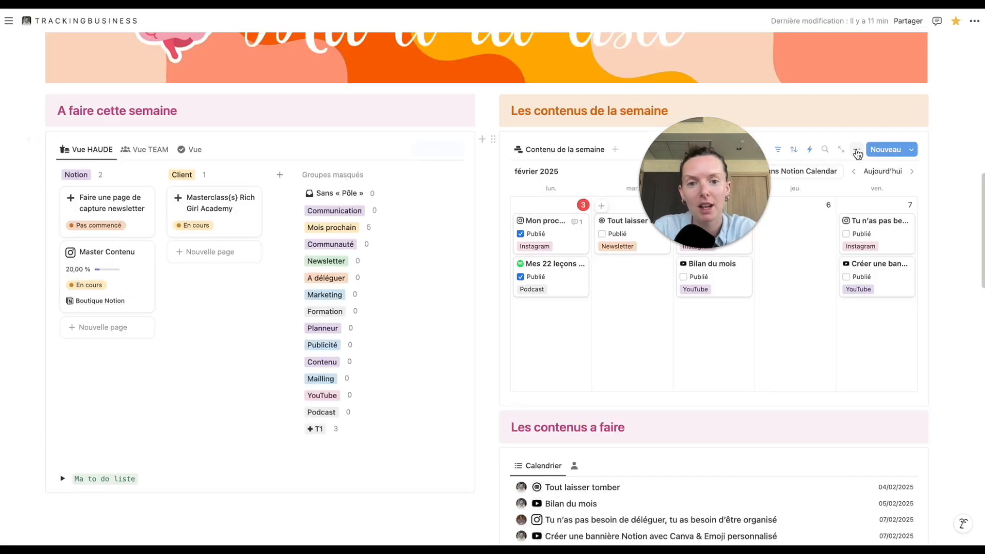
# Step: Delete Nouvelle section from the property group of the Mes 22 leçons pour 2025 page layout and apply it to all pages
pyautogui.click(574, 278)
pyautogui.click(477, 177)
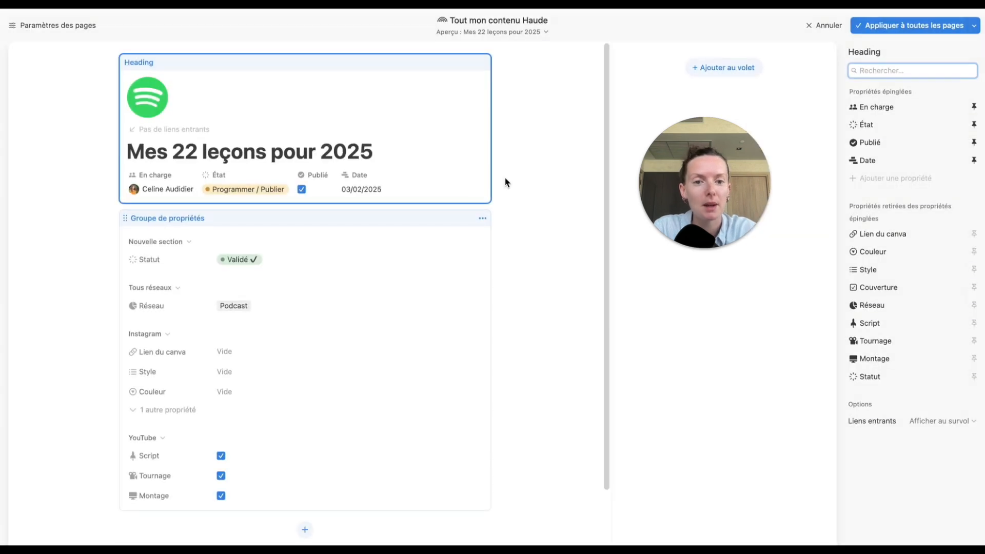
pyautogui.click(244, 218)
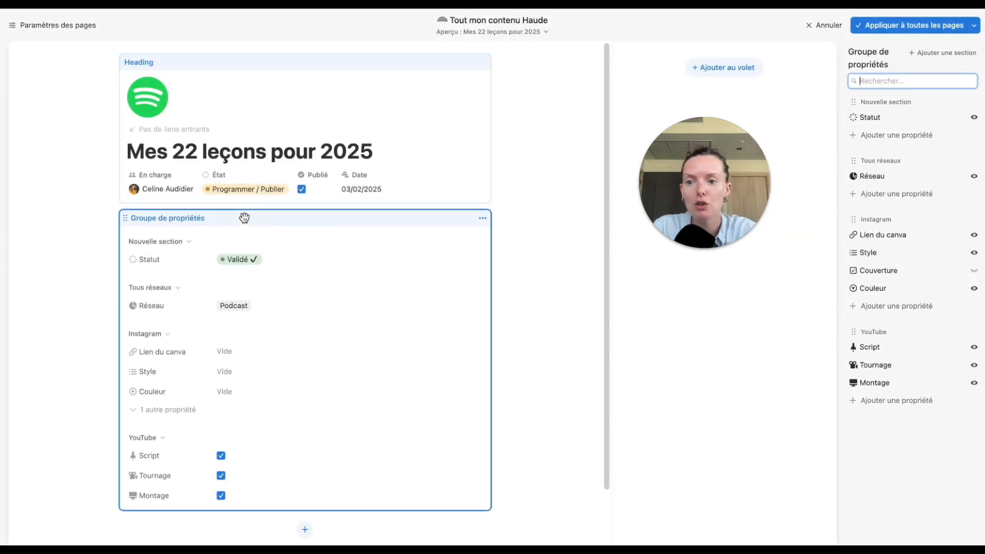
pyautogui.click(872, 101)
pyautogui.click(896, 149)
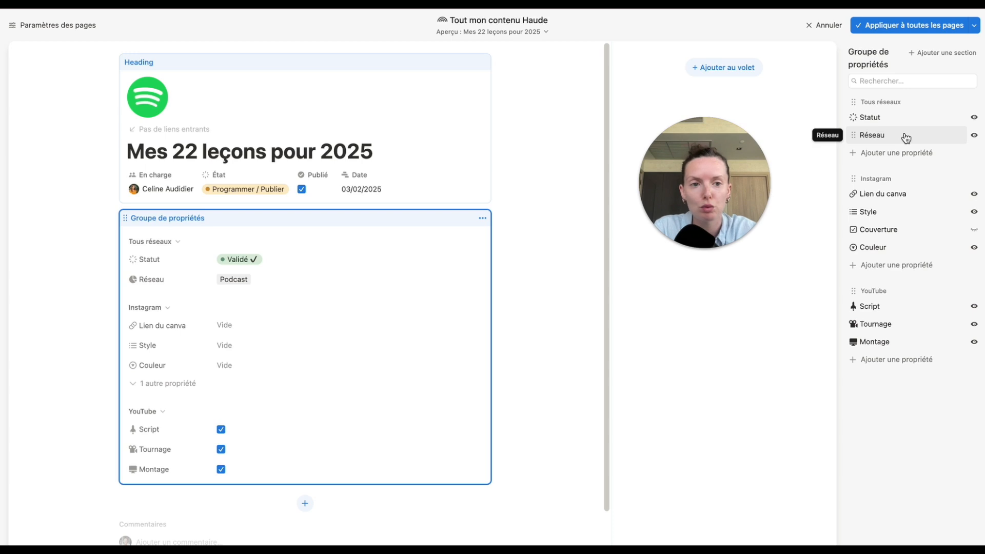
pyautogui.click(911, 26)
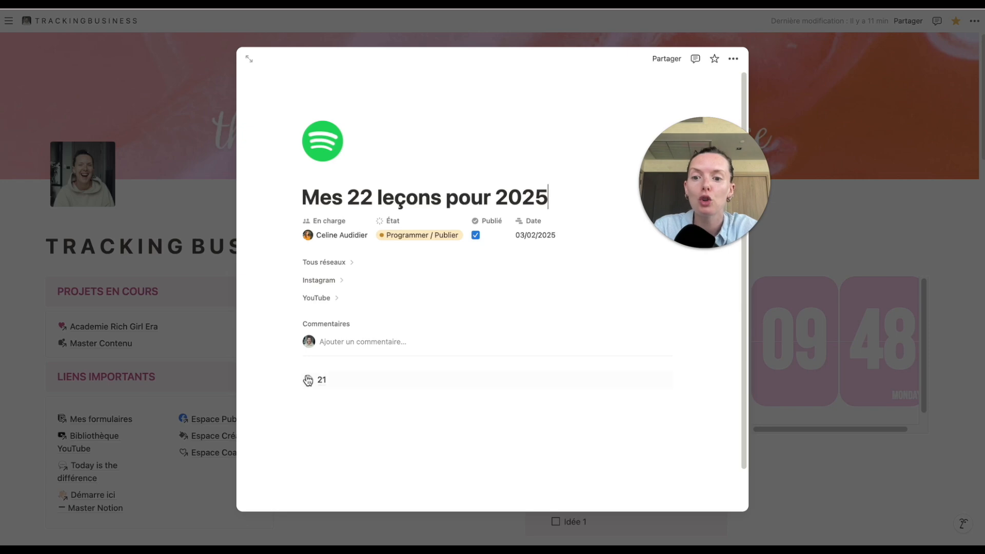
# Step: Expand the YouTube, Instagram and Tous réseaux sections of the entry to review their properties, and collapse them again
pyautogui.click(329, 301)
pyautogui.click(328, 307)
pyautogui.click(326, 302)
pyautogui.click(328, 280)
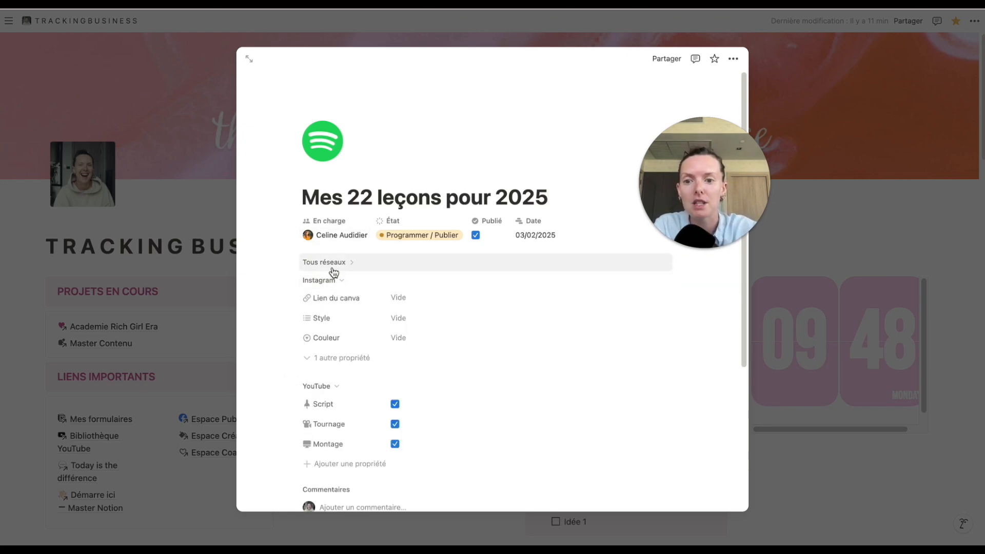
pyautogui.click(331, 262)
pyautogui.scroll(-5, 510, 306)
pyautogui.scroll(5, 509, 306)
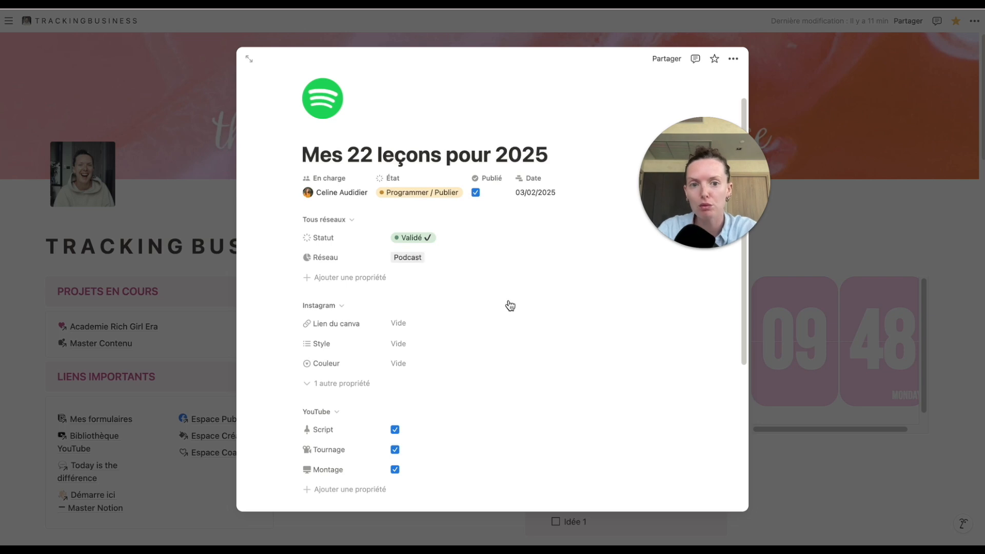
pyautogui.click(328, 413)
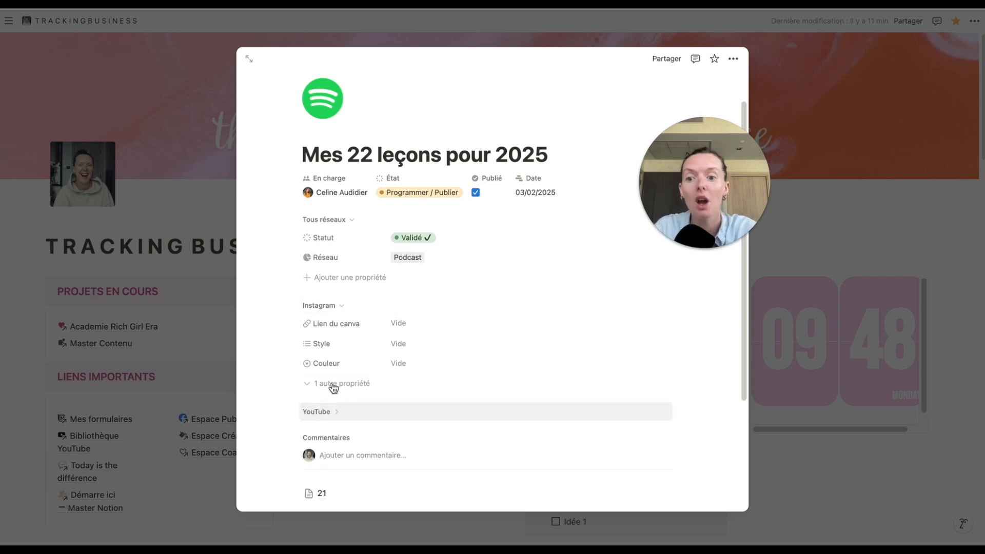
pyautogui.click(333, 307)
pyautogui.click(339, 220)
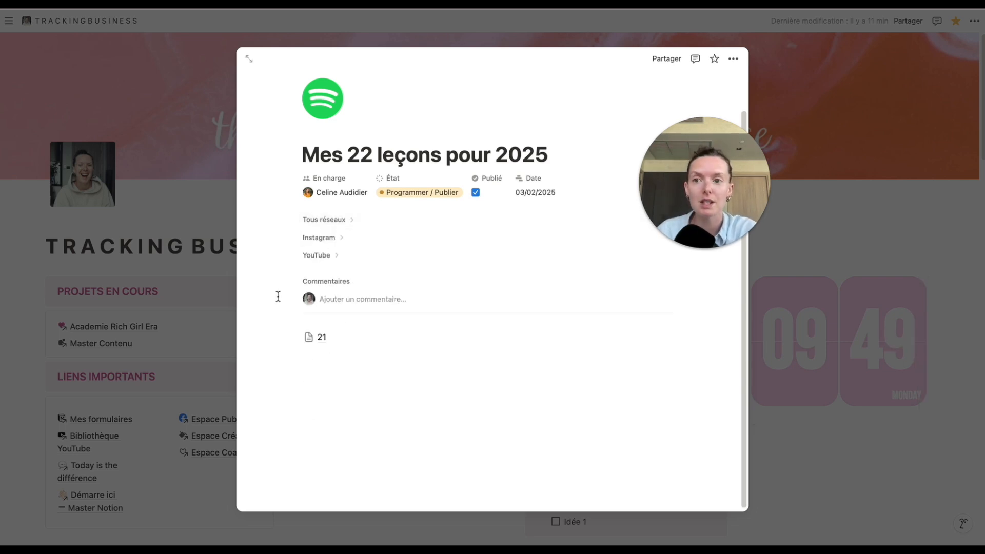